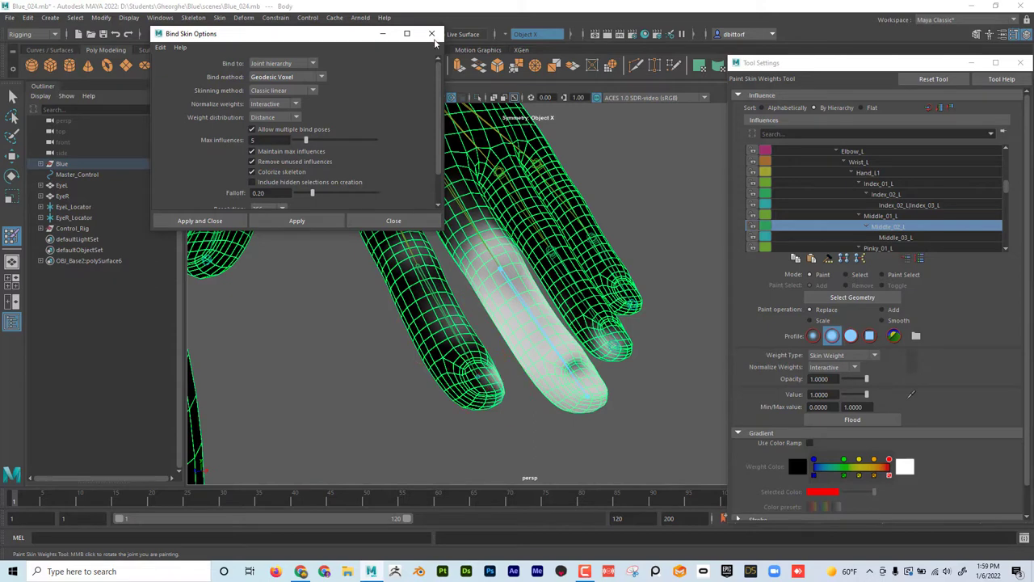
# Close the Bind Skin Options and scrub between frames 1 and 10 to check how the index finger deforms
pyautogui.click(431, 33)
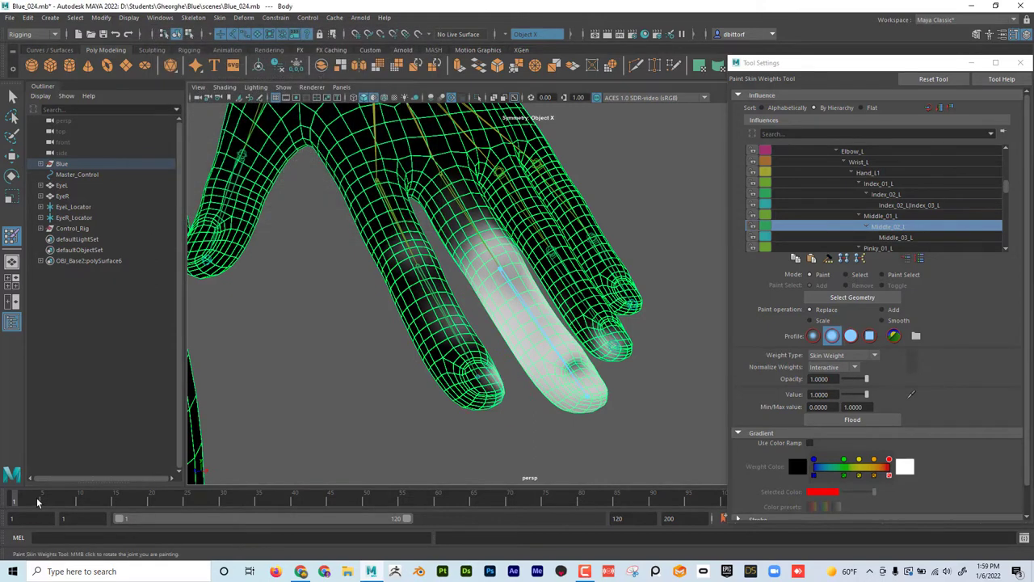
pyautogui.moveTo(37, 502)
pyautogui.mouseDown()
pyautogui.moveTo(91, 501)
pyautogui.moveTo(49, 510)
pyautogui.moveTo(74, 500)
pyautogui.moveTo(89, 507)
pyautogui.moveTo(52, 502)
pyautogui.moveTo(81, 511)
pyautogui.mouseUp()
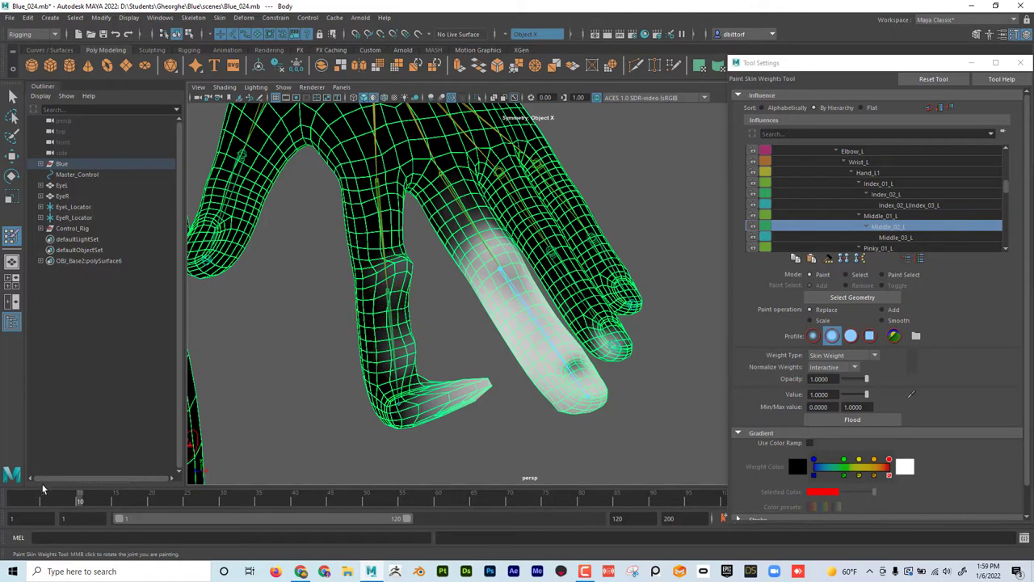
pyautogui.moveTo(83, 501); pyautogui.dragTo(18, 492)
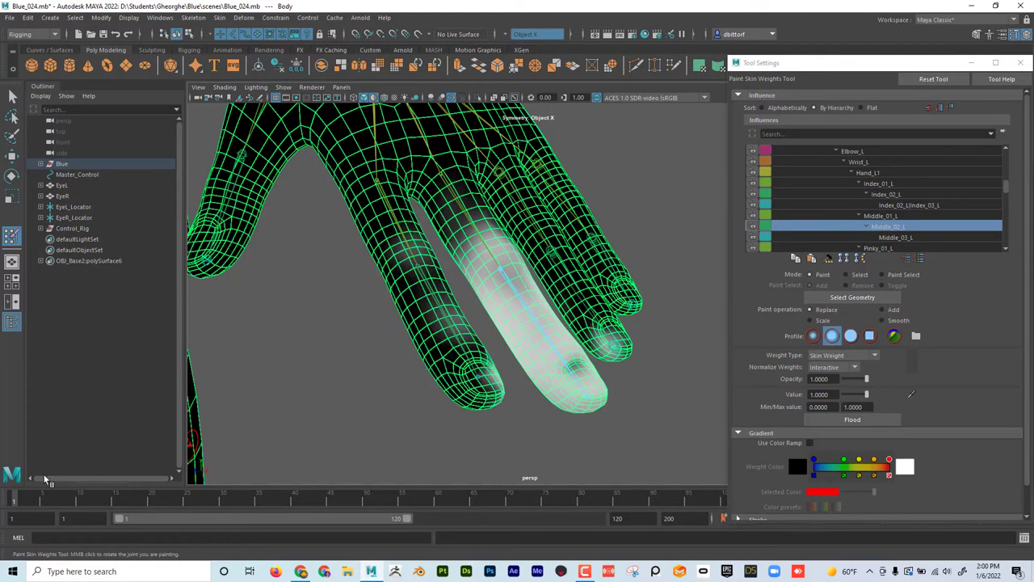
# Select the left hand control's Middle channel and move the timeline to frame 9 so the index finger is bent
pyautogui.moveTo(914, 65); pyautogui.dragTo(828, 278)
pyautogui.scroll(-6, 529, 241)
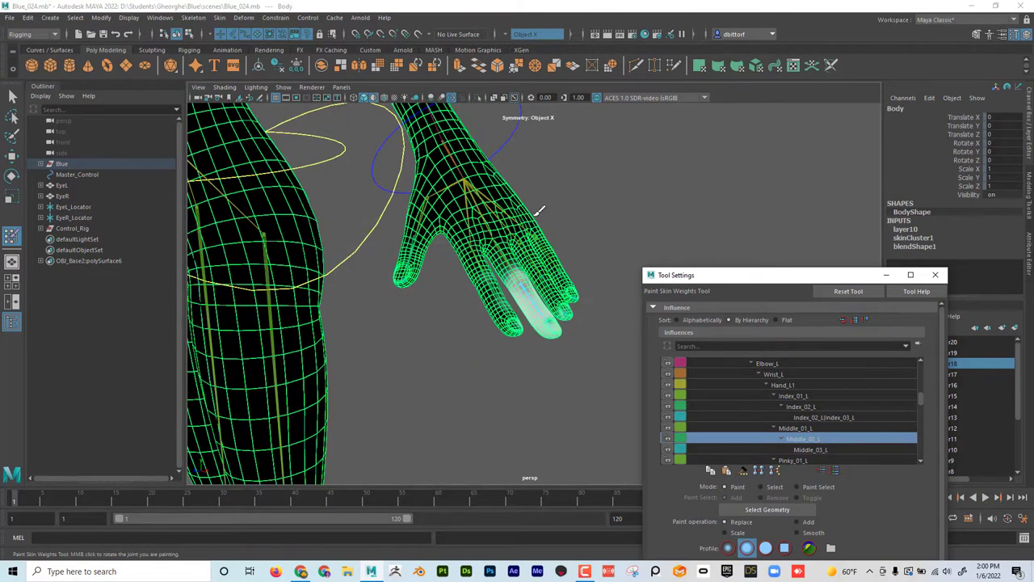
pyautogui.click(16, 95)
pyautogui.click(511, 138)
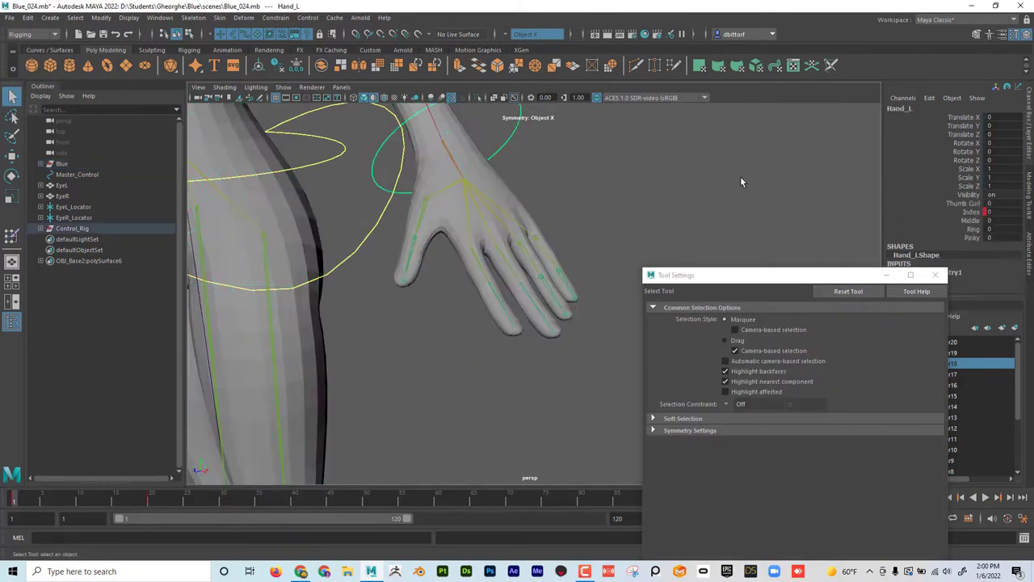
pyautogui.click(970, 220)
pyautogui.moveTo(589, 196); pyautogui.dragTo(567, 209, button='middle')
pyautogui.moveTo(23, 500)
pyautogui.mouseDown()
pyautogui.moveTo(87, 504)
pyautogui.moveTo(72, 507)
pyautogui.mouseUp()
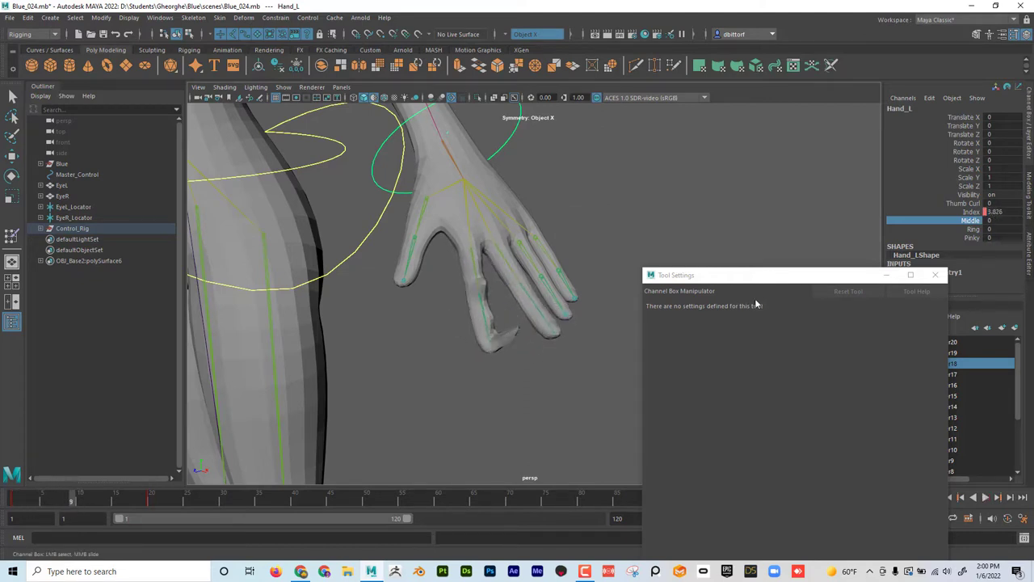
# Select the Body mesh and activate the Paint Skin Weights tool on it, framing the left hand's fingers
pyautogui.click(13, 237)
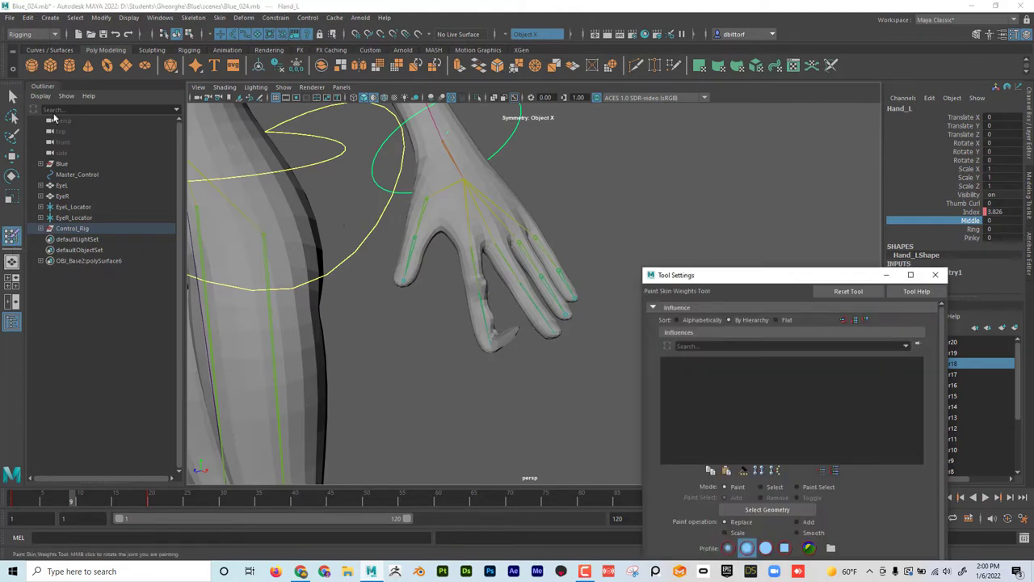
pyautogui.click(12, 96)
pyautogui.click(444, 225)
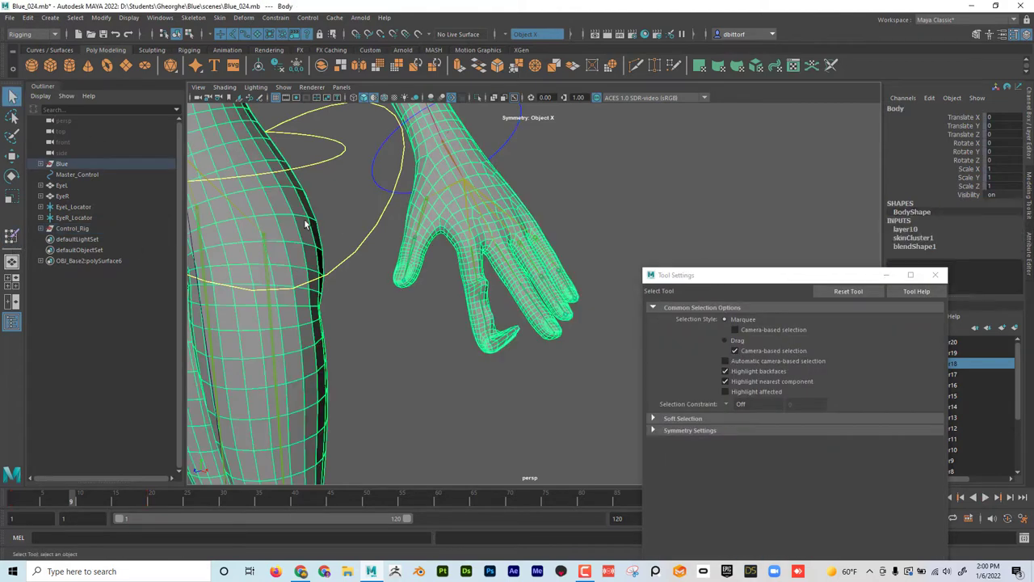
pyautogui.click(11, 236)
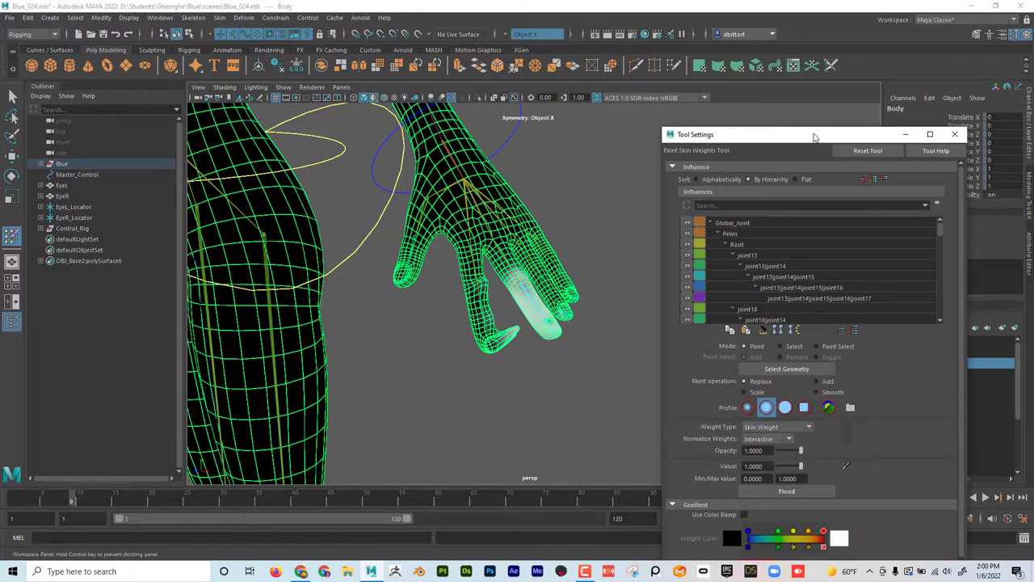
pyautogui.keyDown('alt'); pyautogui.moveTo(452, 397); pyautogui.dragTo(573, 402, button='right'); pyautogui.keyUp('alt')
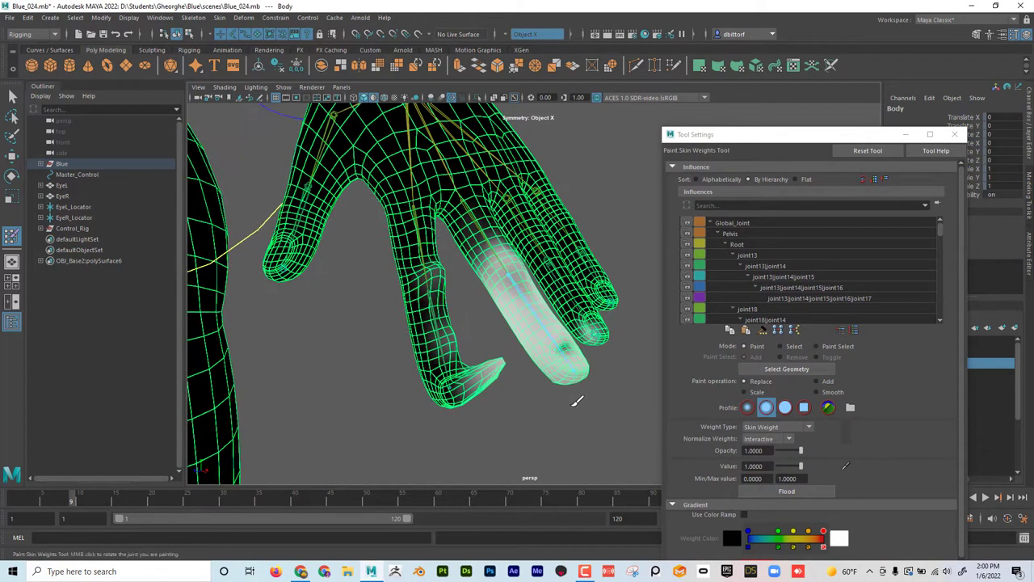
pyautogui.keyDown('alt'); pyautogui.moveTo(574, 401); pyautogui.dragTo(577, 369, button='middle'); pyautogui.keyUp('alt')
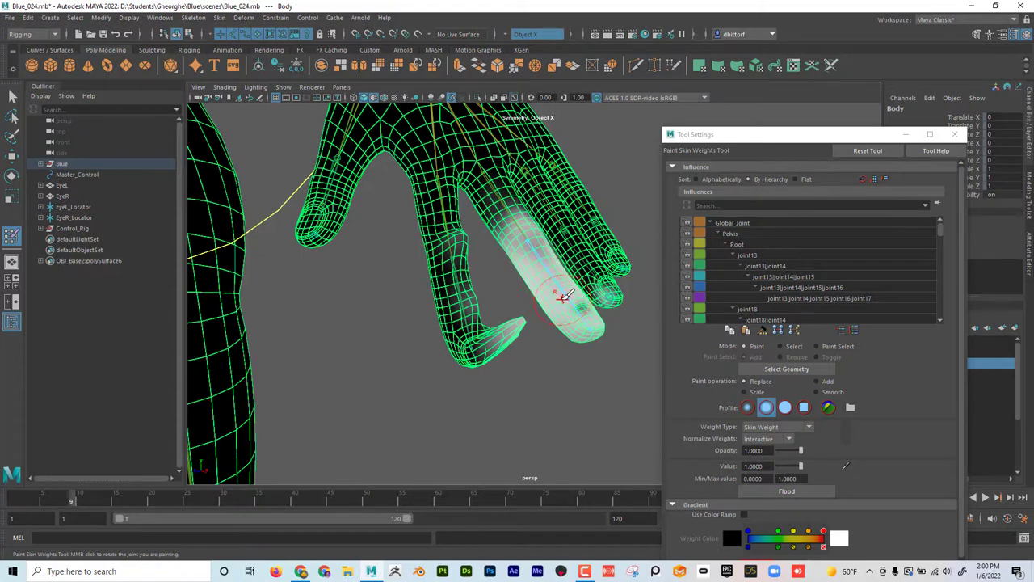
# Widen the tool settings window and choose Index_02_L as the influence to paint
pyautogui.scroll(-1, 835, 285)
pyautogui.scroll(-5, 835, 284)
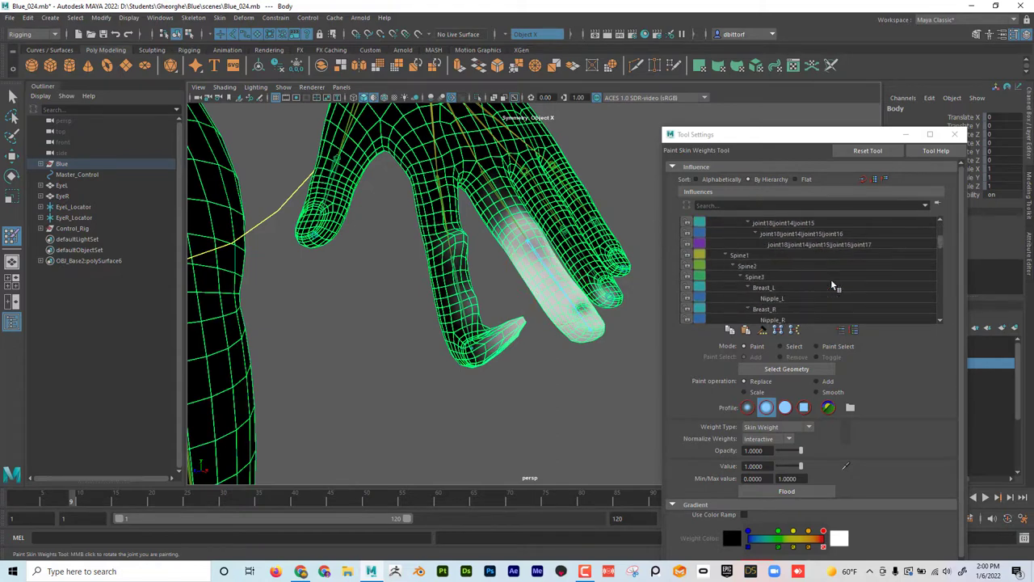
pyautogui.scroll(-1, 833, 284)
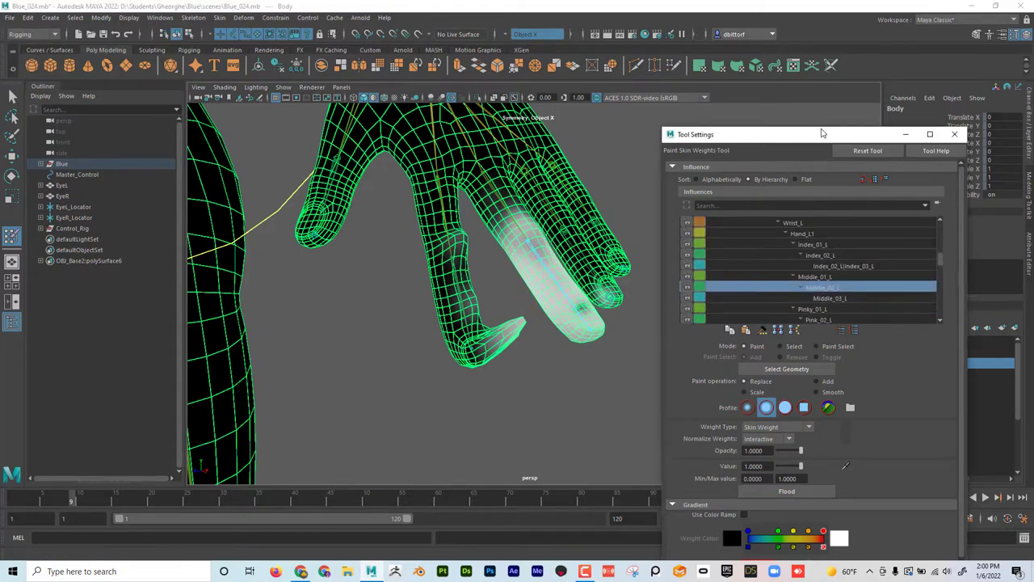
pyautogui.moveTo(821, 135)
pyautogui.mouseDown()
pyautogui.moveTo(829, 77)
pyautogui.moveTo(833, 100)
pyautogui.mouseUp()
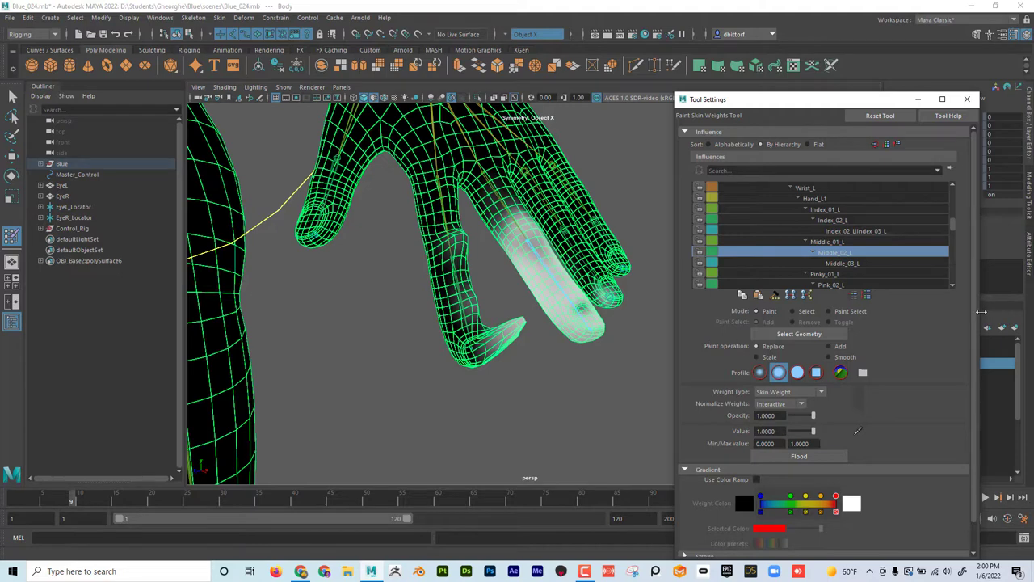
pyautogui.moveTo(981, 311); pyautogui.dragTo(1006, 312)
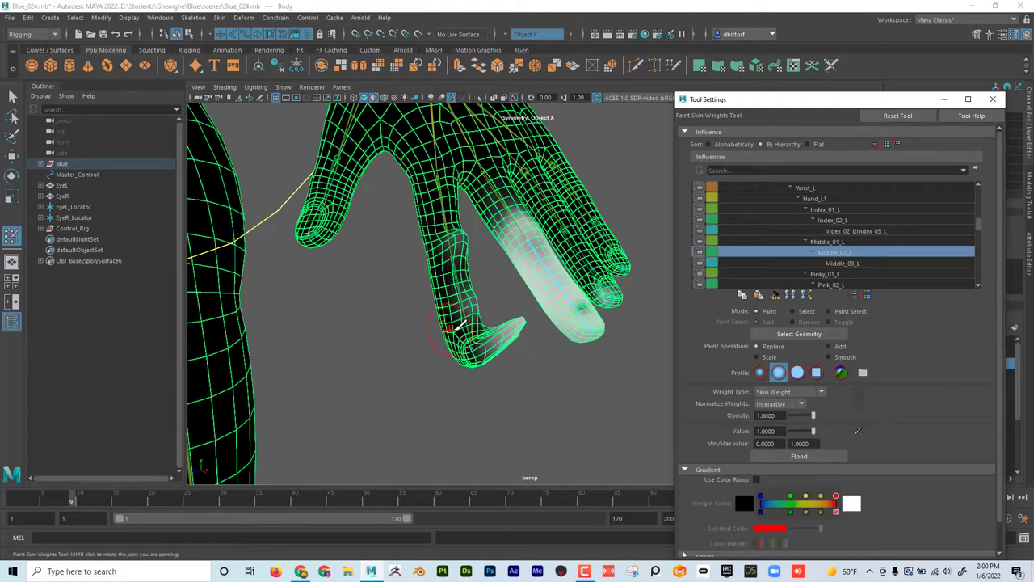
pyautogui.moveTo(519, 364)
pyautogui.keyDown('alt'); pyautogui.mouseDown()
pyautogui.moveTo(560, 381)
pyautogui.moveTo(499, 368)
pyautogui.mouseUp(); pyautogui.keyUp('alt')
pyautogui.keyDown('alt'); pyautogui.moveTo(499, 369); pyautogui.dragTo(484, 368, button='middle'); pyautogui.keyUp('alt')
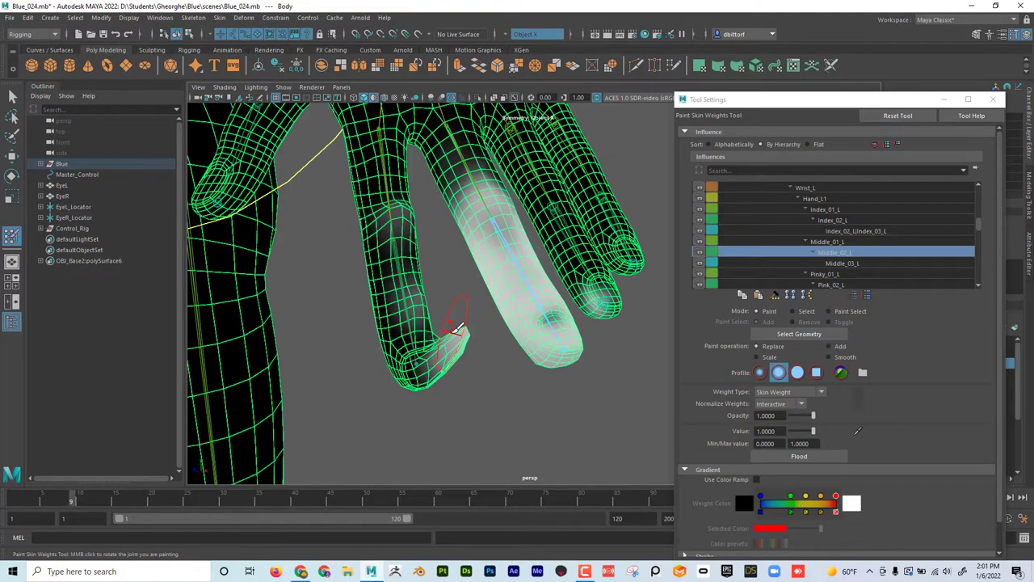
pyautogui.click(847, 222)
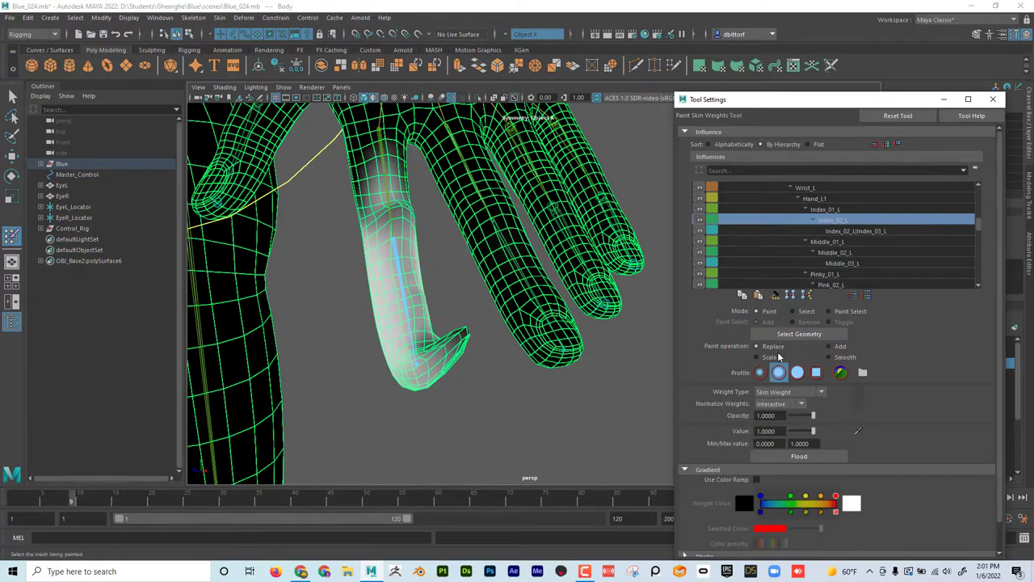
# Paint Index_02_L weights in Replace mode at value 1.0 along the bent index finger and over its tip
pyautogui.moveTo(442, 344)
pyautogui.mouseDown()
pyautogui.moveTo(421, 361)
pyautogui.moveTo(466, 330)
pyautogui.moveTo(470, 344)
pyautogui.mouseUp()
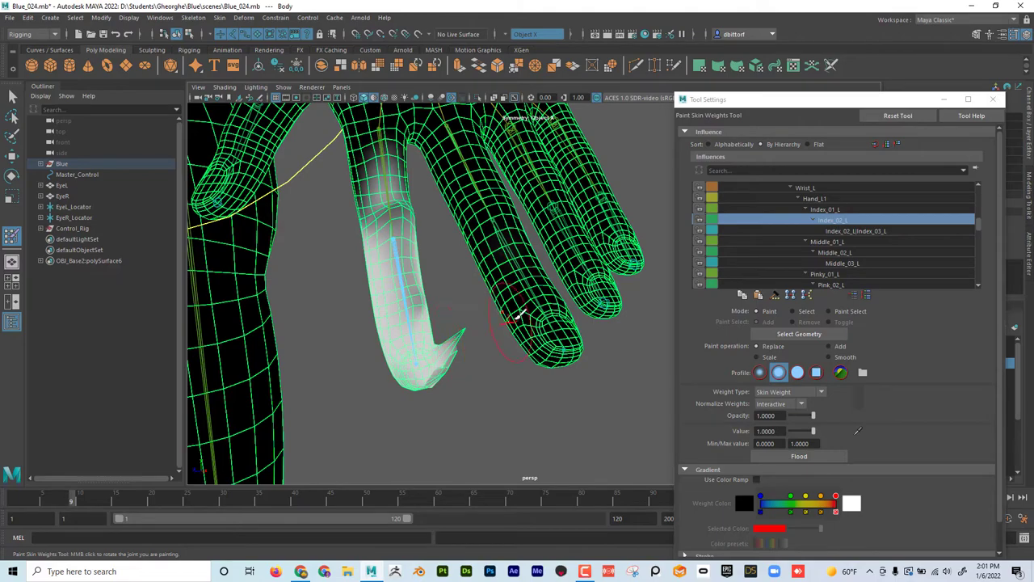
pyautogui.moveTo(483, 371)
pyautogui.keyDown('alt'); pyautogui.mouseDown()
pyautogui.moveTo(439, 365)
pyautogui.moveTo(490, 372)
pyautogui.mouseUp(); pyautogui.keyUp('alt')
pyautogui.keyDown('alt'); pyautogui.moveTo(490, 372); pyautogui.dragTo(474, 375, button='right'); pyautogui.keyUp('alt')
pyautogui.keyDown('alt'); pyautogui.moveTo(475, 375); pyautogui.dragTo(521, 370); pyautogui.keyUp('alt')
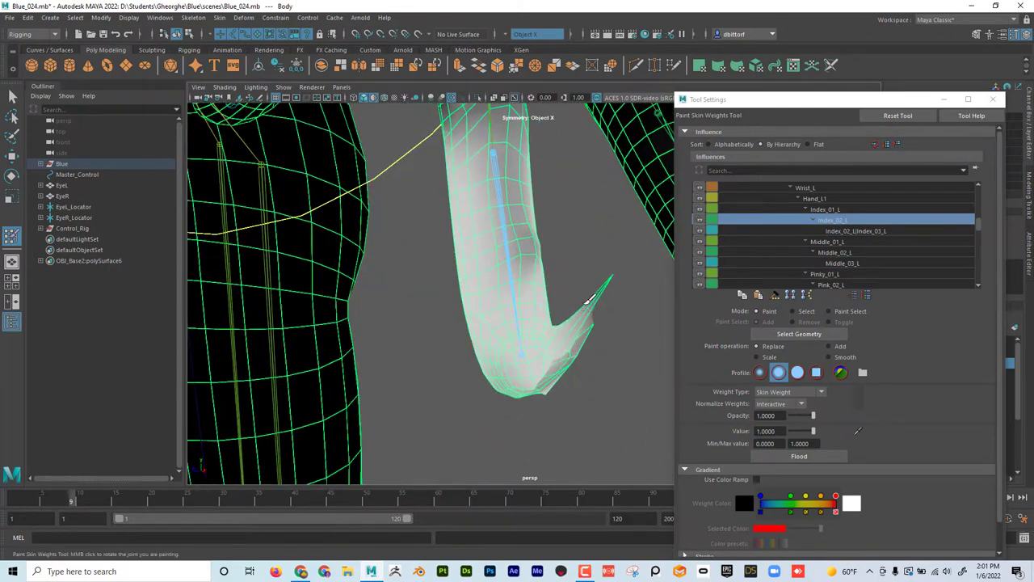
pyautogui.moveTo(588, 311)
pyautogui.mouseDown()
pyautogui.moveTo(555, 378)
pyautogui.moveTo(536, 359)
pyautogui.mouseUp()
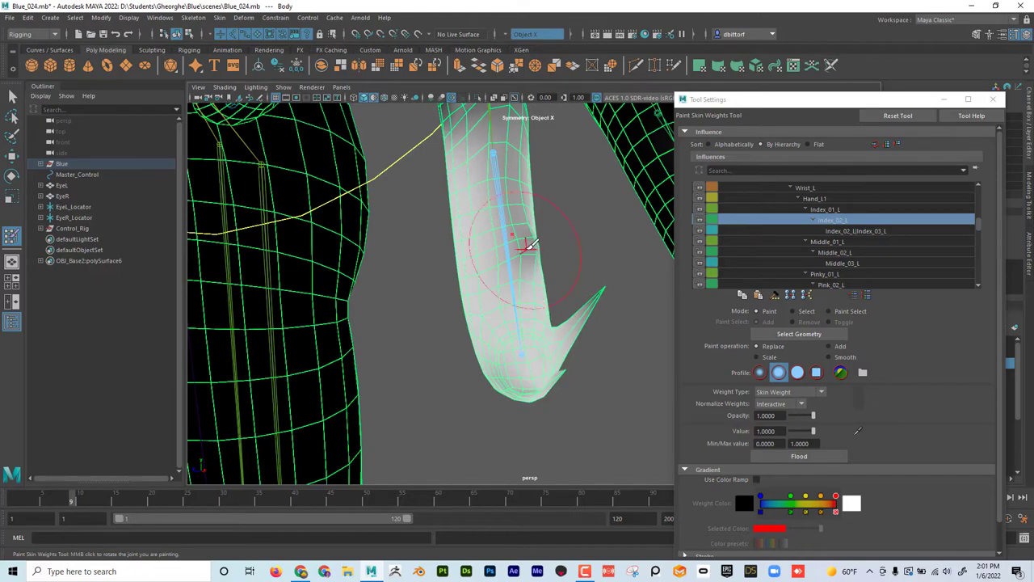
pyautogui.moveTo(526, 247)
pyautogui.mouseDown()
pyautogui.moveTo(531, 223)
pyautogui.moveTo(495, 154)
pyautogui.mouseUp()
pyautogui.moveTo(529, 342); pyautogui.dragTo(542, 393)
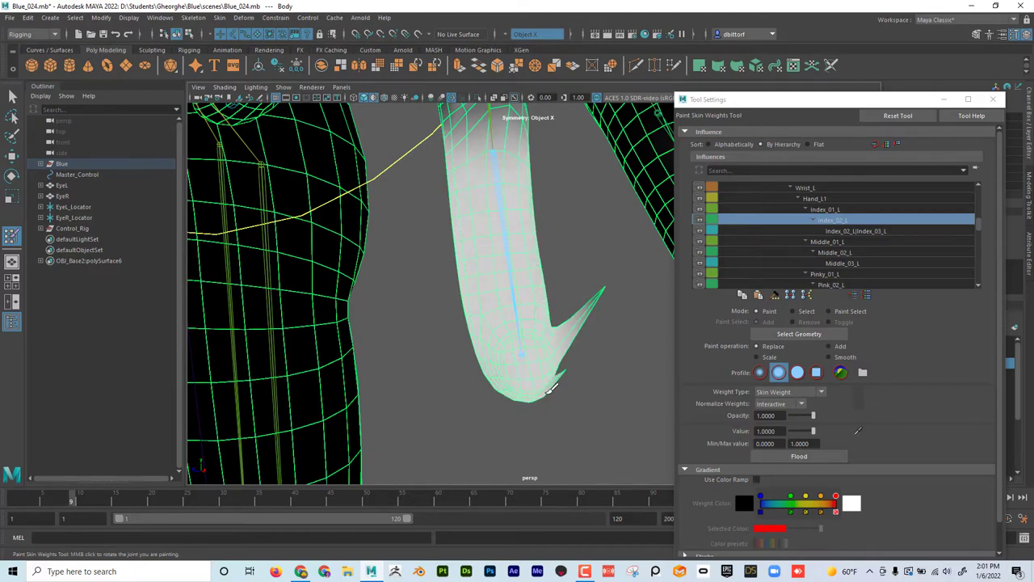
# Paint Index_02_L weight on the stray spikes at the index fingertip and inspect the finger from several sides at frame 9
pyautogui.keyDown('alt'); pyautogui.moveTo(535, 331); pyautogui.dragTo(578, 284); pyautogui.keyUp('alt')
pyautogui.keyDown('alt'); pyautogui.moveTo(578, 285); pyautogui.dragTo(436, 424, button='middle'); pyautogui.keyUp('alt')
pyautogui.moveTo(436, 423)
pyautogui.keyDown('alt'); pyautogui.mouseDown()
pyautogui.moveTo(441, 374)
pyautogui.moveTo(344, 317)
pyautogui.mouseUp(); pyautogui.keyUp('alt')
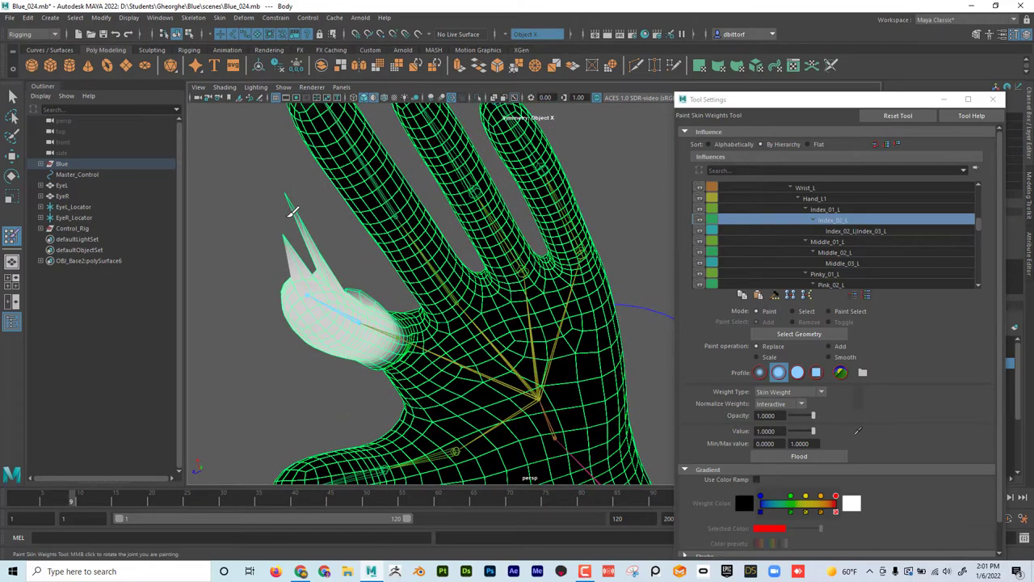
pyautogui.moveTo(293, 211); pyautogui.dragTo(299, 203)
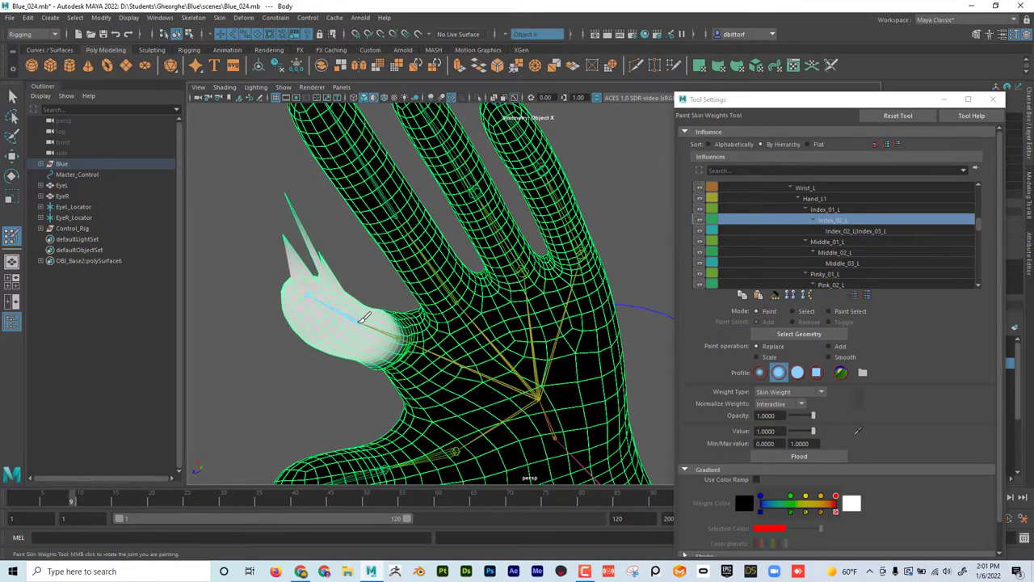
pyautogui.keyDown('alt'); pyautogui.moveTo(368, 296); pyautogui.dragTo(500, 282); pyautogui.keyUp('alt')
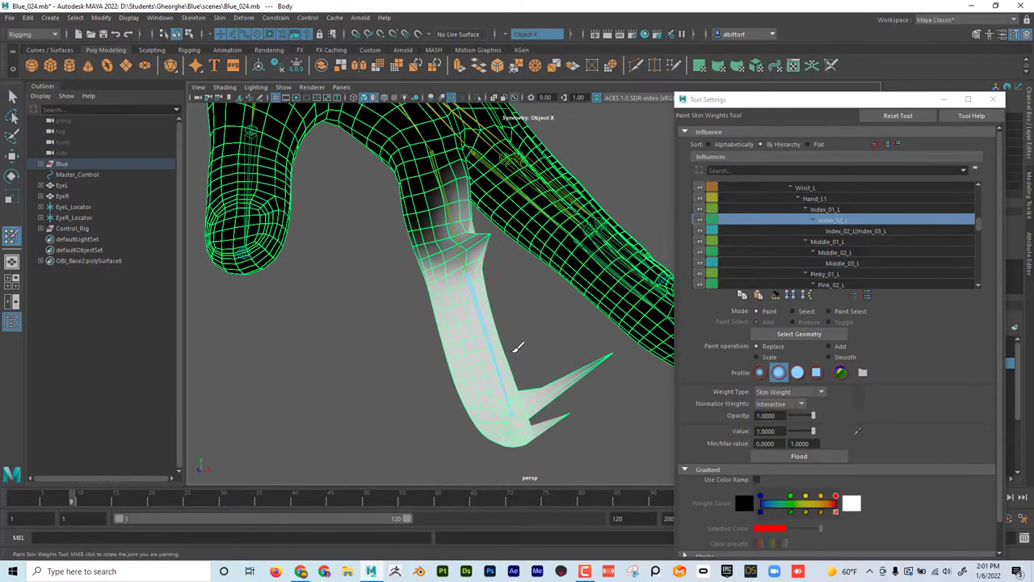
pyautogui.keyDown('alt'); pyautogui.moveTo(517, 347); pyautogui.dragTo(516, 336); pyautogui.keyUp('alt')
pyautogui.moveTo(73, 501)
pyautogui.mouseDown()
pyautogui.moveTo(39, 501)
pyautogui.moveTo(71, 504)
pyautogui.mouseUp()
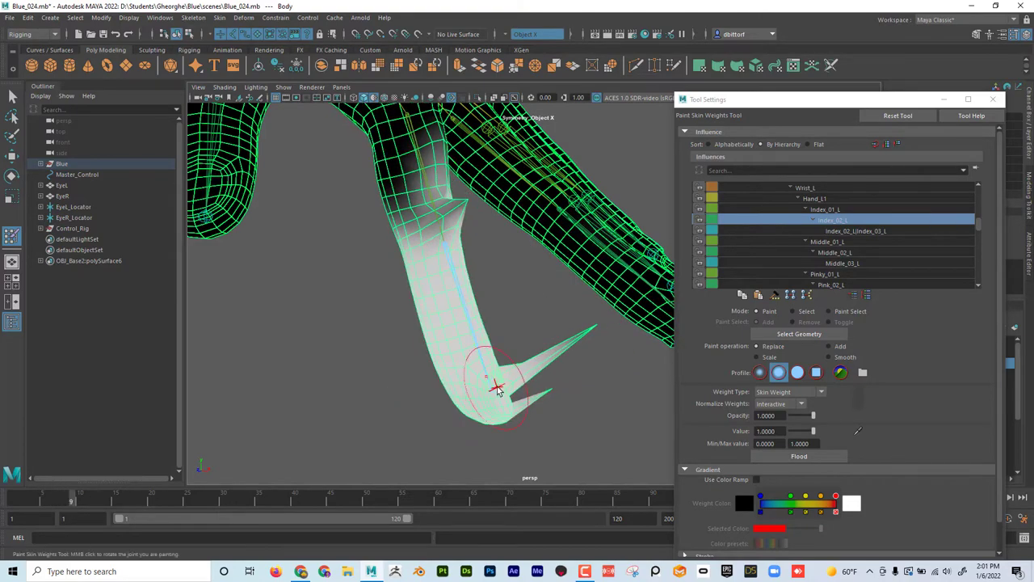
# Select the two stray spike vertices at the index fingertip and grow the vertex selection to cover the end of the finger
pyautogui.keyDown('alt'); pyautogui.moveTo(504, 386); pyautogui.dragTo(465, 374); pyautogui.keyUp('alt')
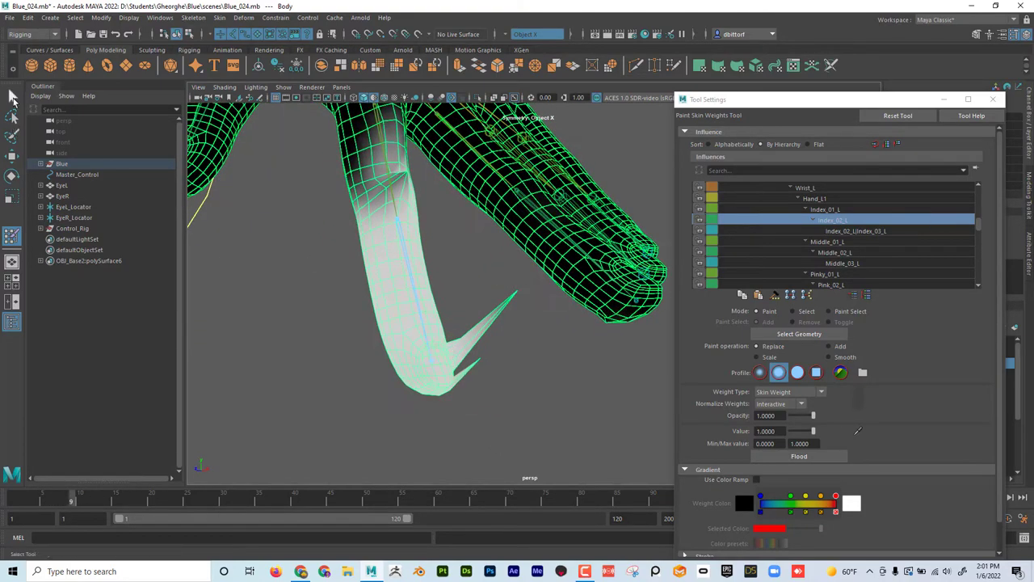
pyautogui.click(12, 97)
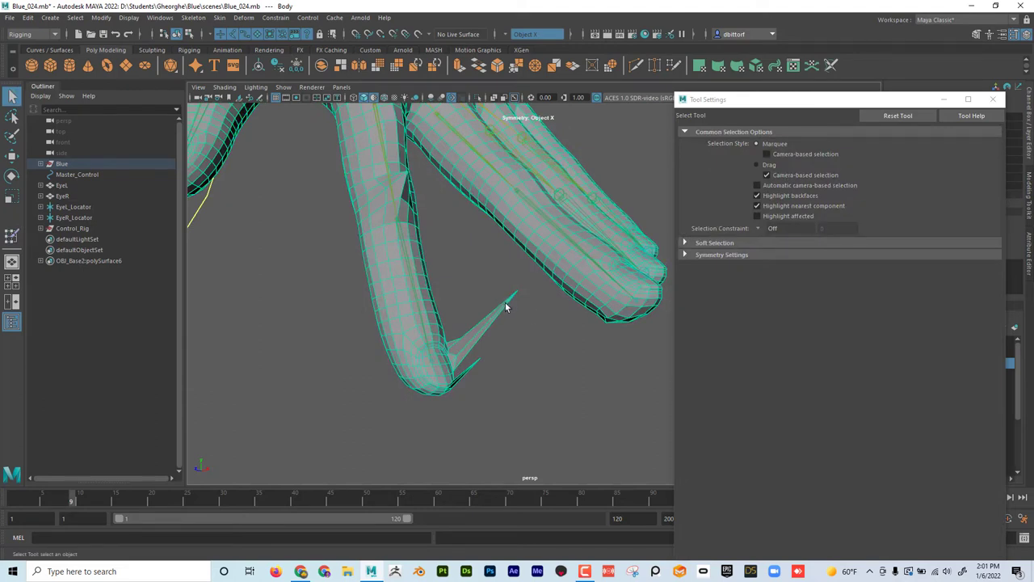
pyautogui.moveTo(506, 304); pyautogui.dragTo(470, 276, button='right')
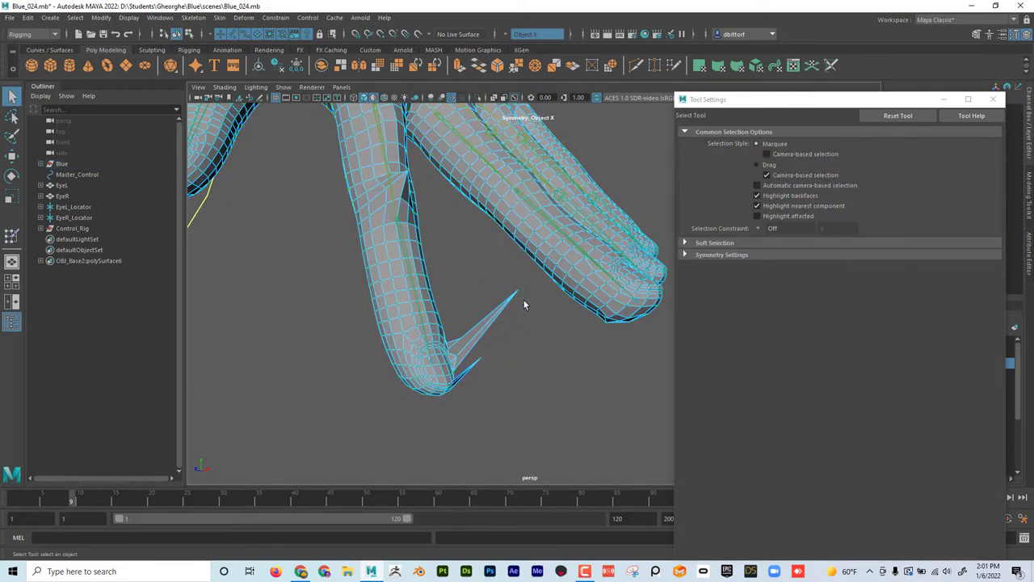
pyautogui.click(522, 298)
pyautogui.keyDown('shift'); pyautogui.click(480, 361); pyautogui.keyUp('shift')
pyautogui.keyDown('alt'); pyautogui.moveTo(509, 359); pyautogui.dragTo(398, 333); pyautogui.keyUp('alt')
pyautogui.keyDown('alt'); pyautogui.moveTo(397, 333); pyautogui.dragTo(463, 364, button='right'); pyautogui.keyUp('alt')
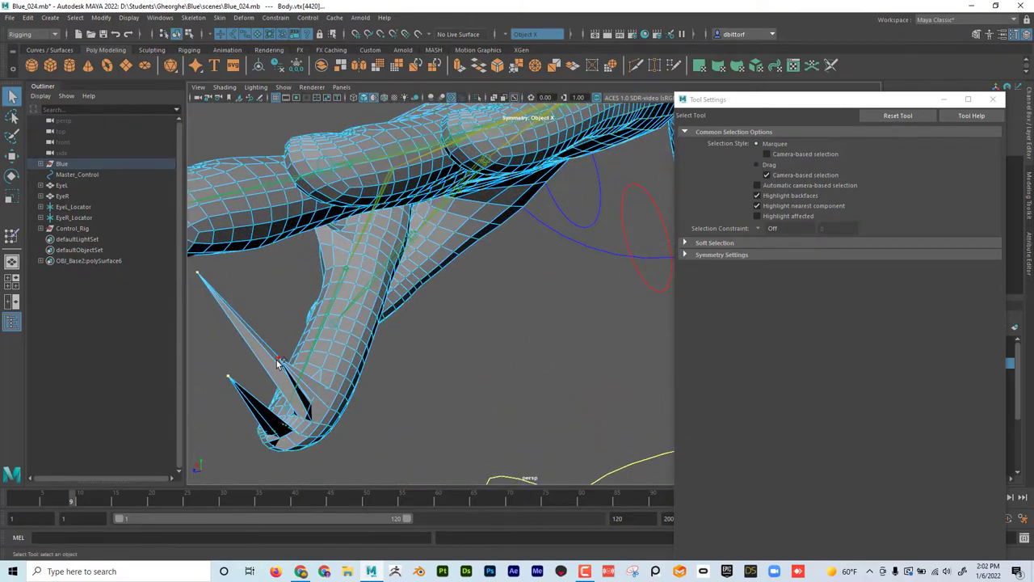
pyautogui.keyDown('alt'); pyautogui.moveTo(240, 325); pyautogui.dragTo(315, 354); pyautogui.keyUp('alt')
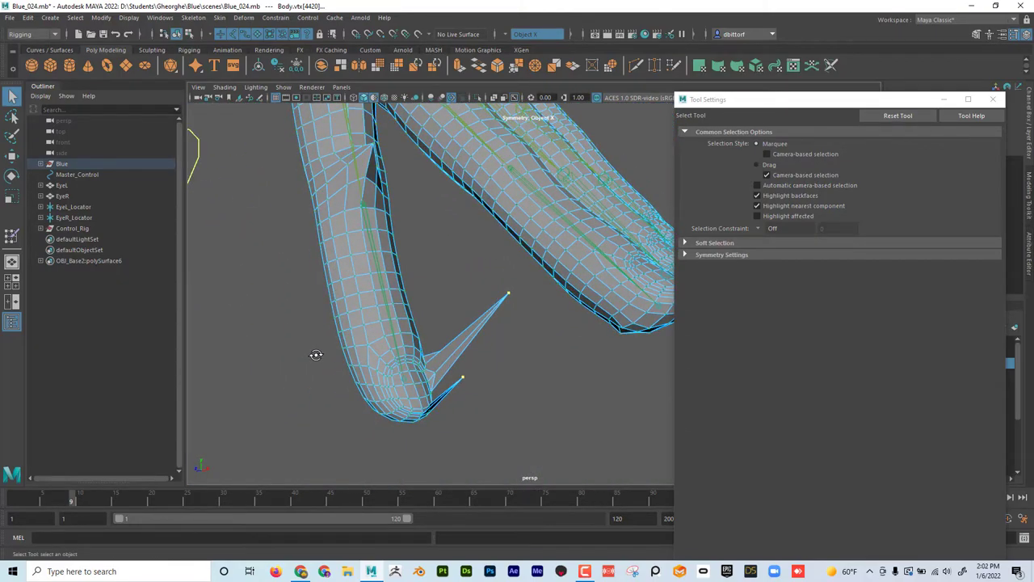
pyautogui.hotkey('shift', '.')
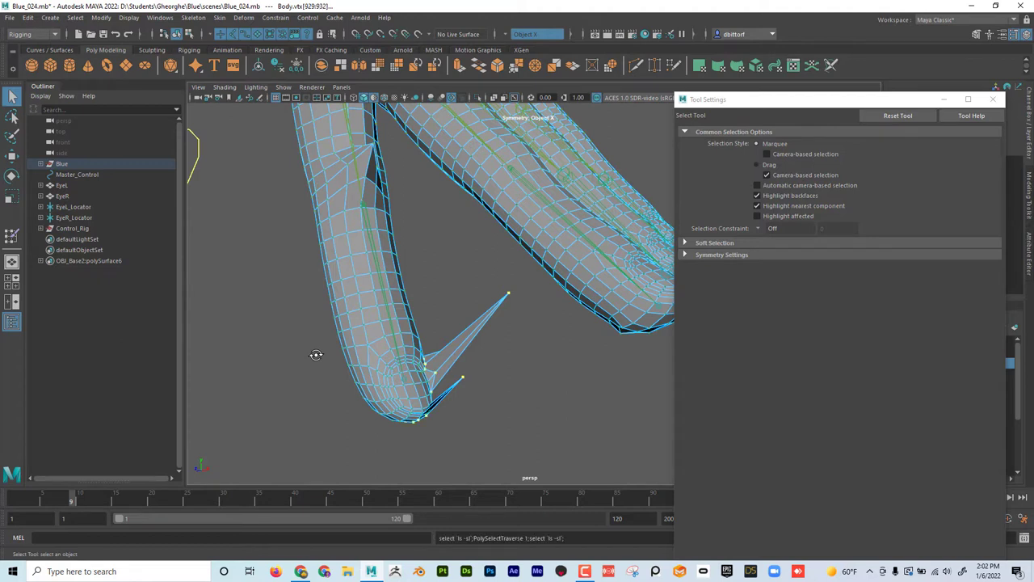
pyautogui.hotkey('shift', '.')
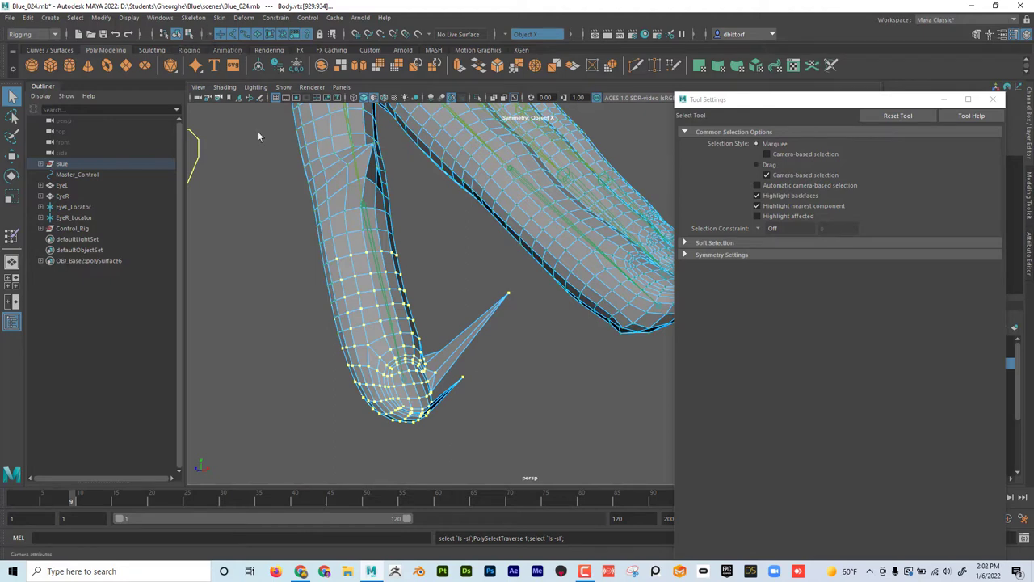
# Open the Component Editor for the selected fingertip vertices and show its Springs page
pyautogui.click(159, 17)
pyautogui.moveTo(190, 56)
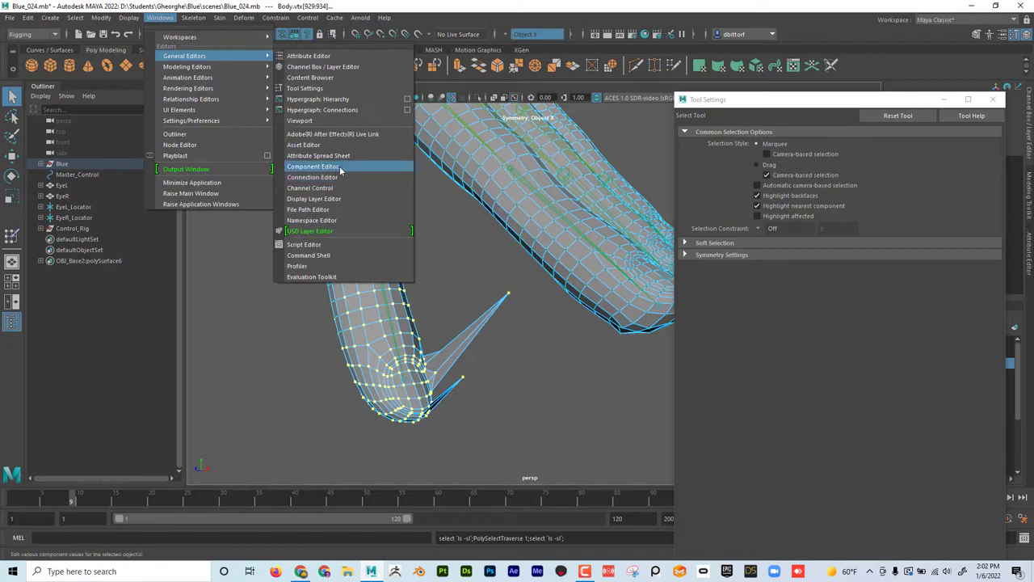
pyautogui.click(340, 168)
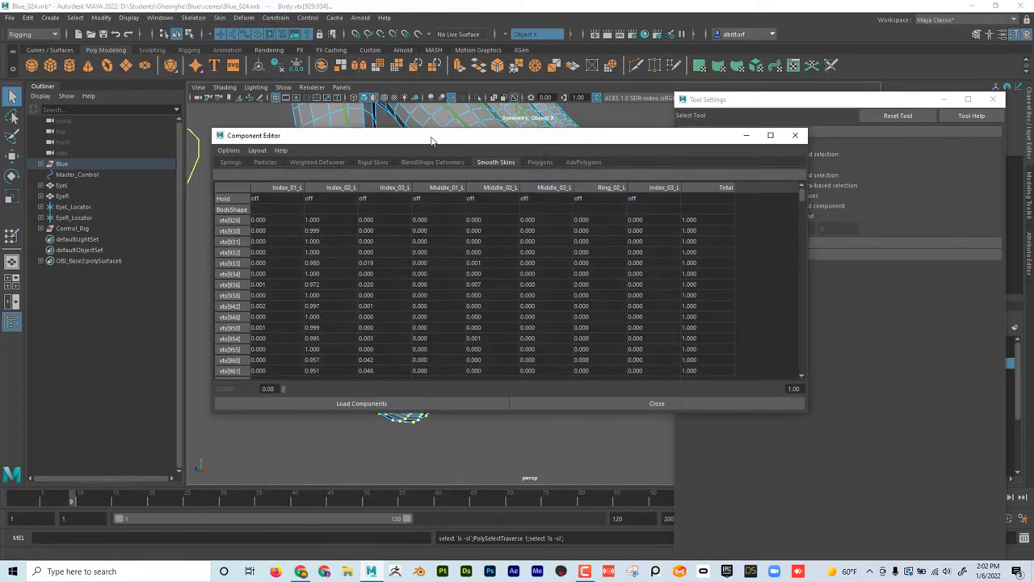
pyautogui.moveTo(432, 141); pyautogui.dragTo(459, 107)
pyautogui.click(259, 129)
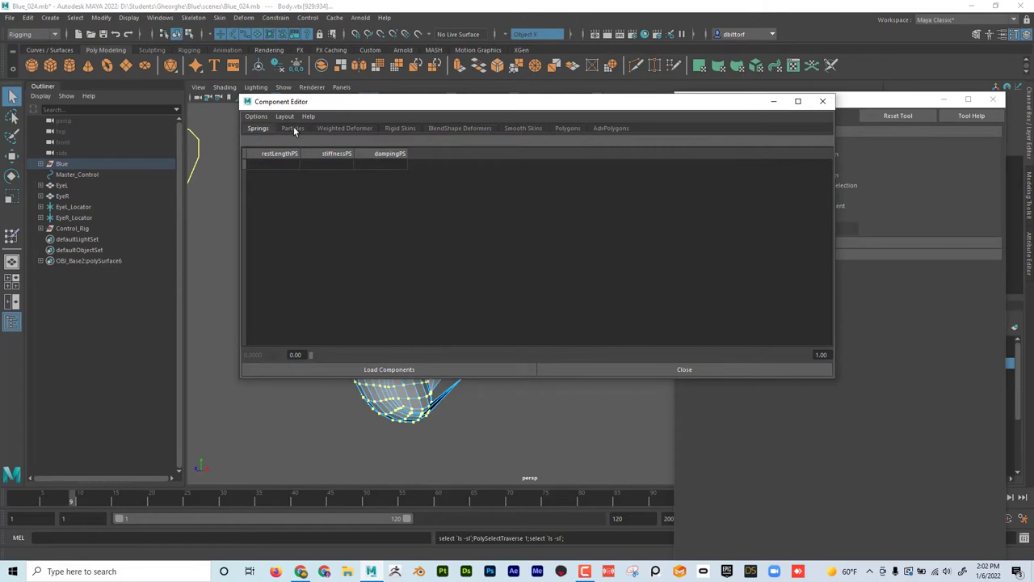
# Show the smooth skin weights in the Component Editor beside the finger and select the tip vertex of the longer fingertip spike
pyautogui.click(294, 129)
pyautogui.click(336, 128)
pyautogui.click(400, 129)
pyautogui.click(514, 129)
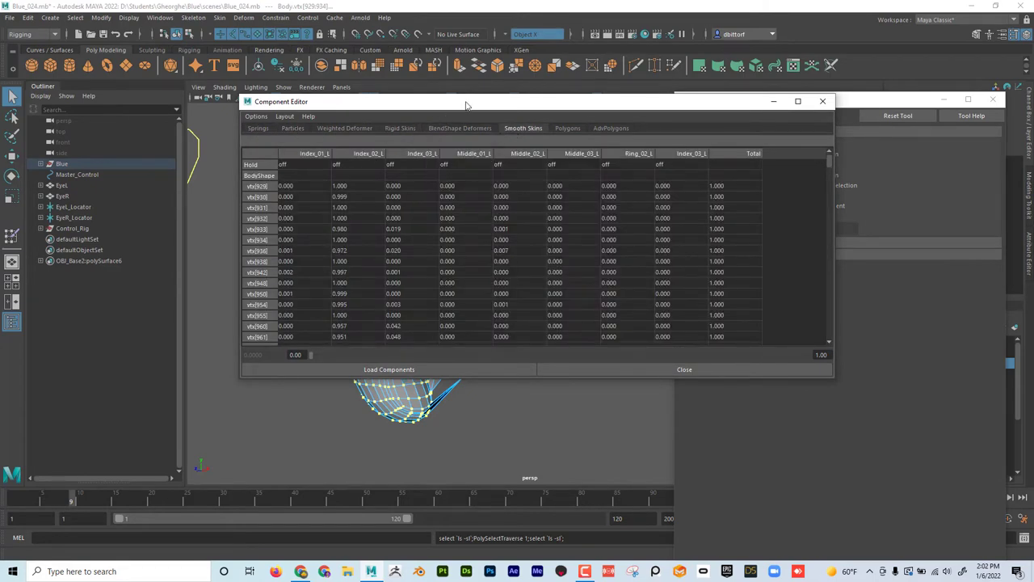
pyautogui.moveTo(465, 105); pyautogui.dragTo(738, 137)
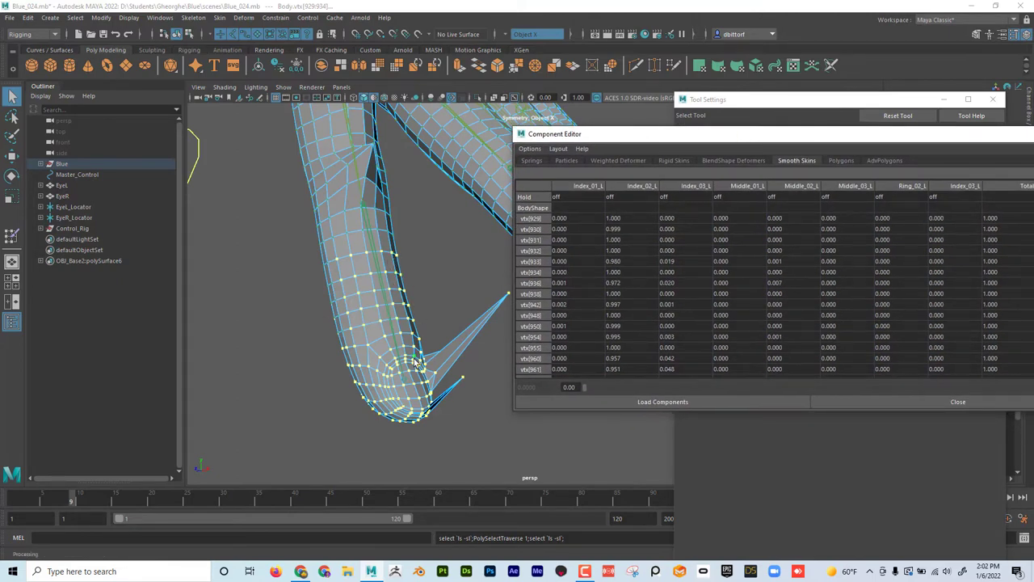
pyautogui.keyDown('alt'); pyautogui.moveTo(464, 281); pyautogui.dragTo(402, 270, button='middle'); pyautogui.keyUp('alt')
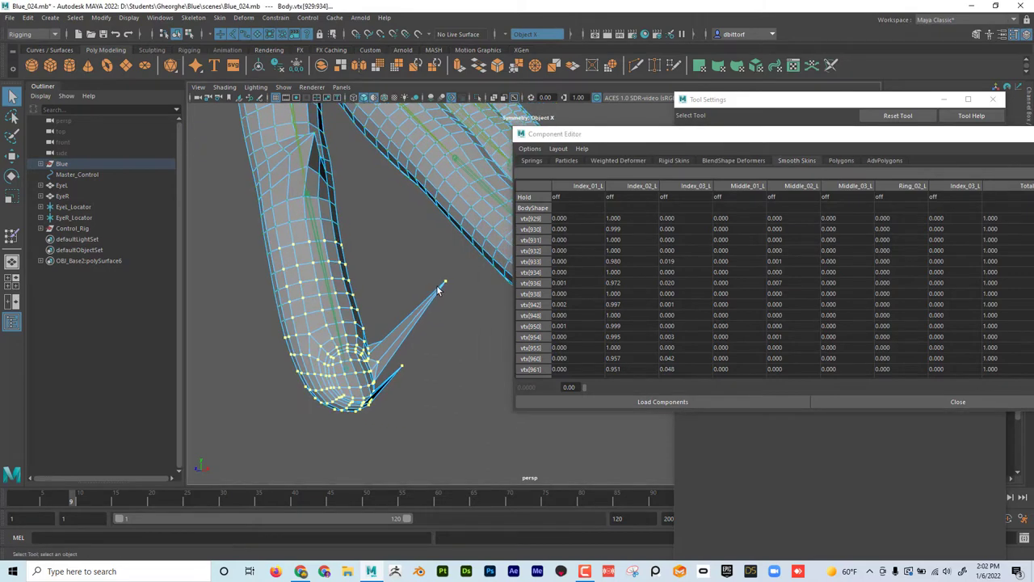
pyautogui.click(444, 284)
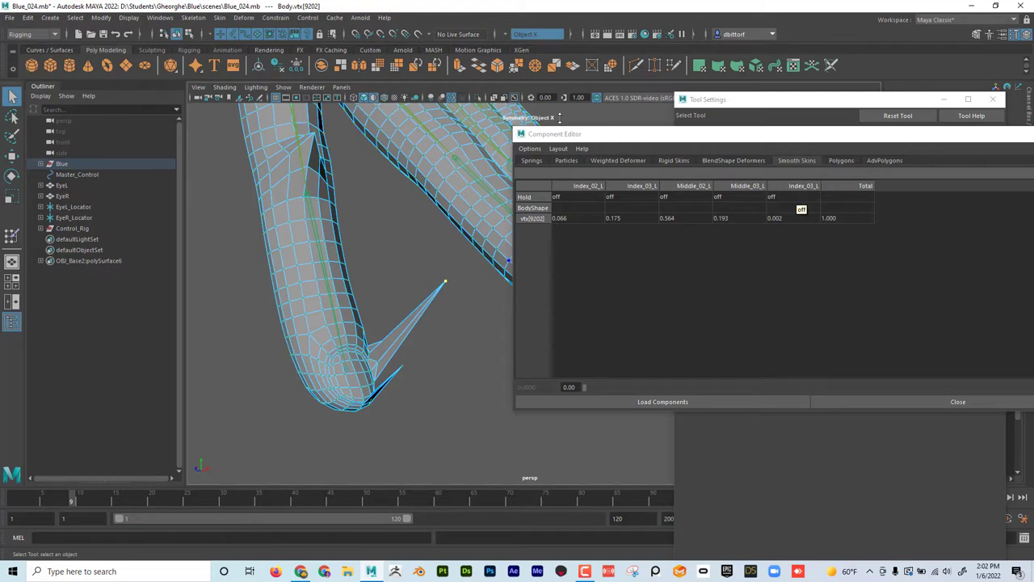
# Open the Bind Skin options to review the Max influences setting, and close them without binding
pyautogui.click(198, 20)
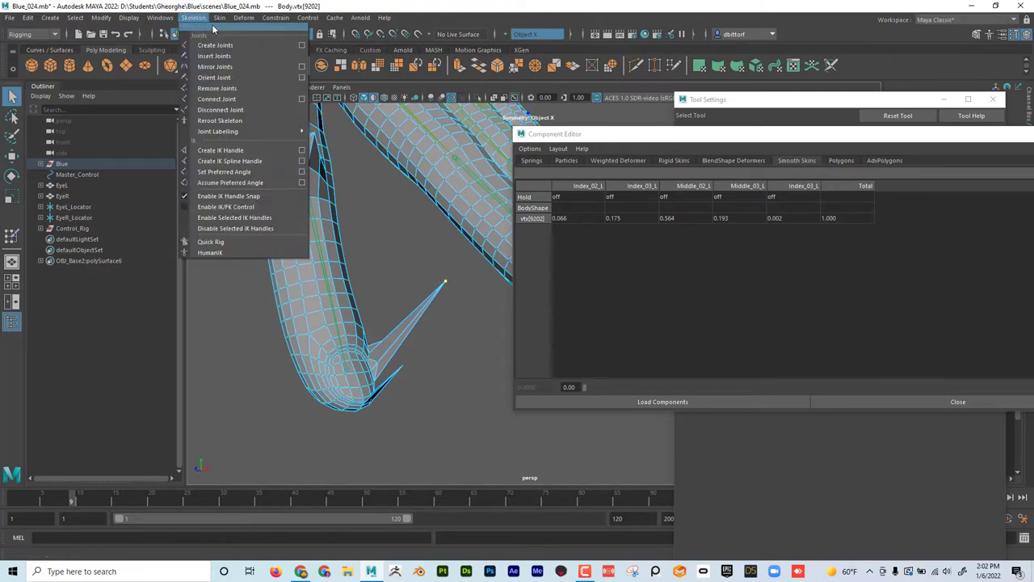
pyautogui.moveTo(220, 19)
pyautogui.click(358, 51)
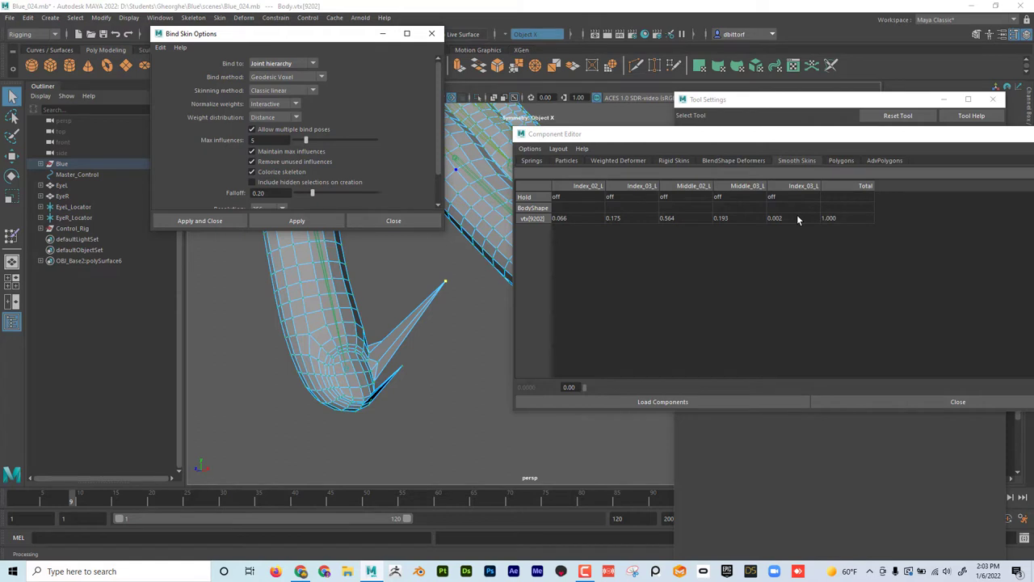
pyautogui.click(431, 33)
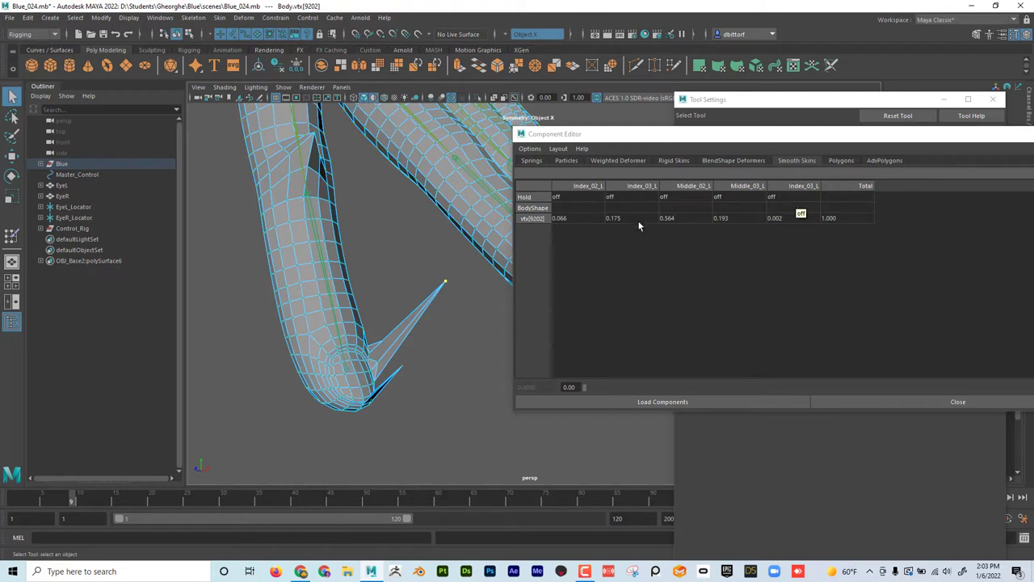
# Set the selected spike vertex's Index_02_L weight to 1
pyautogui.click(576, 219)
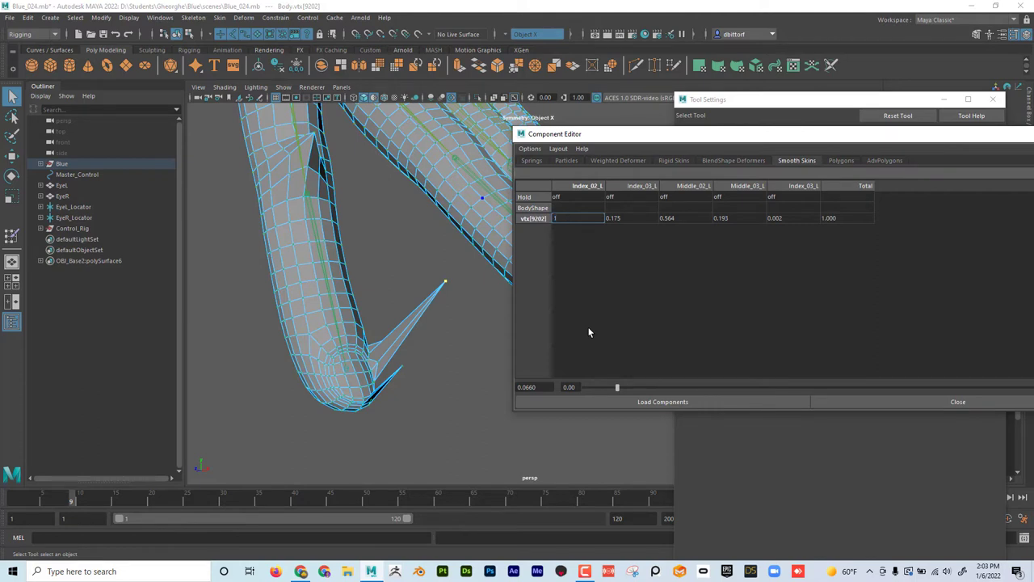
pyautogui.write('1')
pyautogui.press('Return')
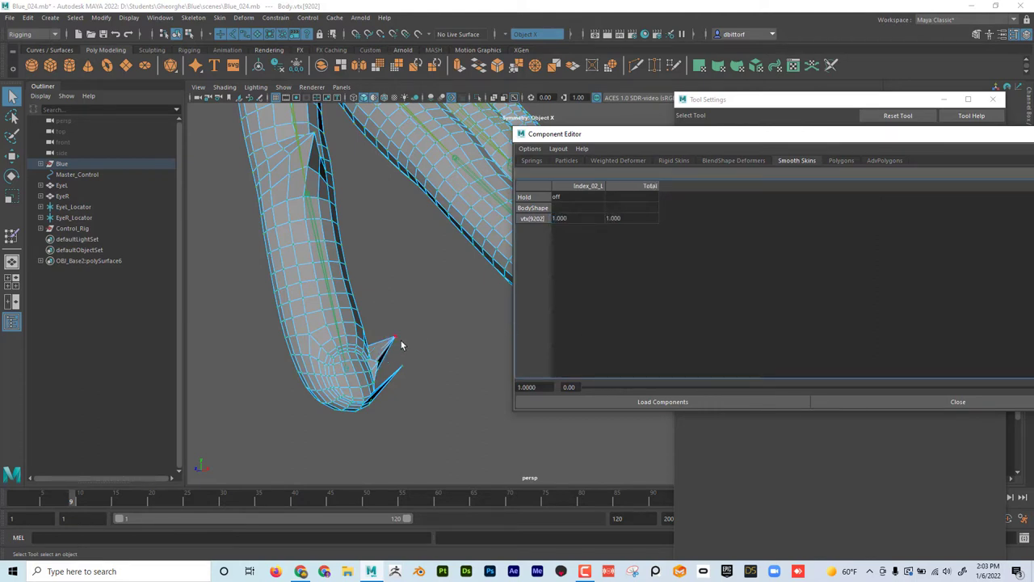
# Select the vertices at the two remaining fingertip spikes and grow the selection twice across the tip
pyautogui.moveTo(412, 383); pyautogui.dragTo(391, 318)
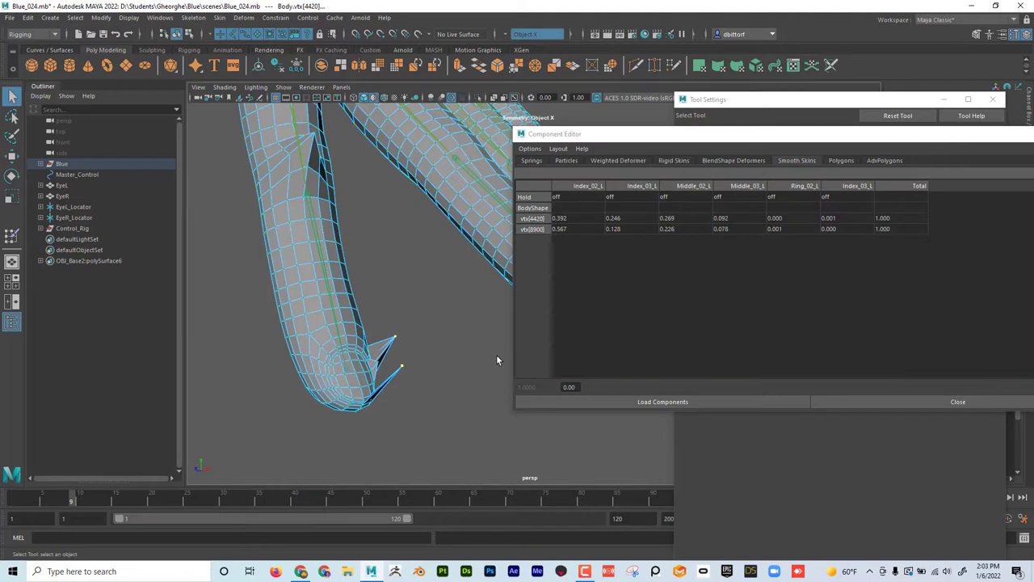
pyautogui.hotkey('shift', '.')
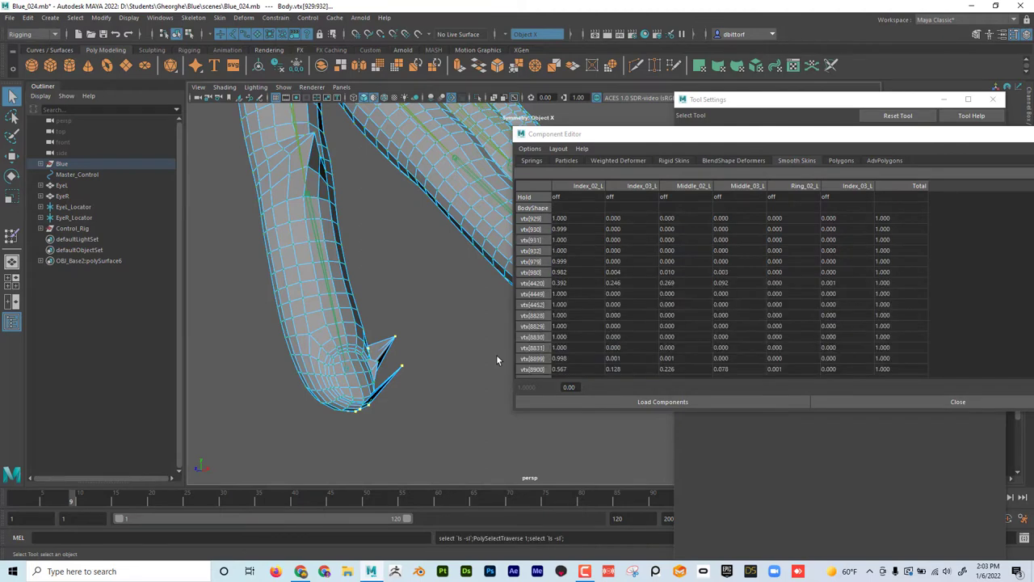
pyautogui.hotkey('shift', '.')
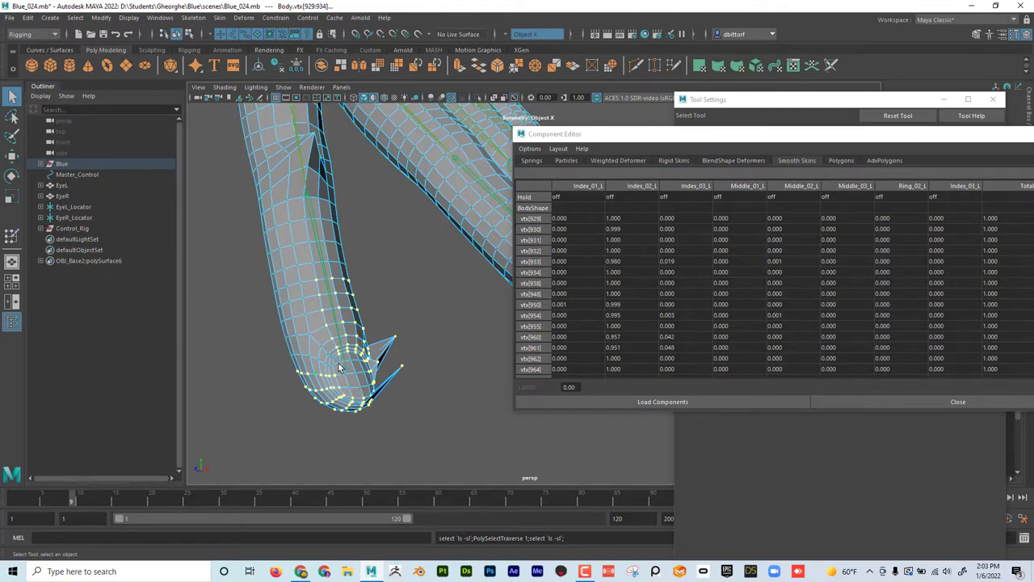
# Set the Index_02_L weight of all selected fingertip vertices to 1 in the Component Editor
pyautogui.click(636, 217)
pyautogui.scroll(-10, 643, 294)
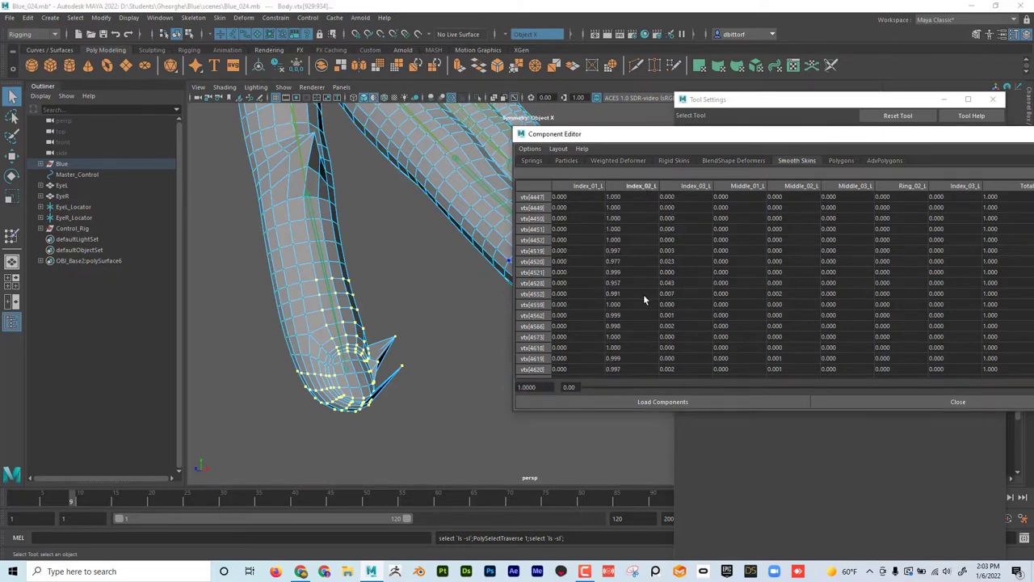
pyautogui.scroll(-5, 643, 294)
pyautogui.moveTo(724, 142); pyautogui.dragTo(596, 103)
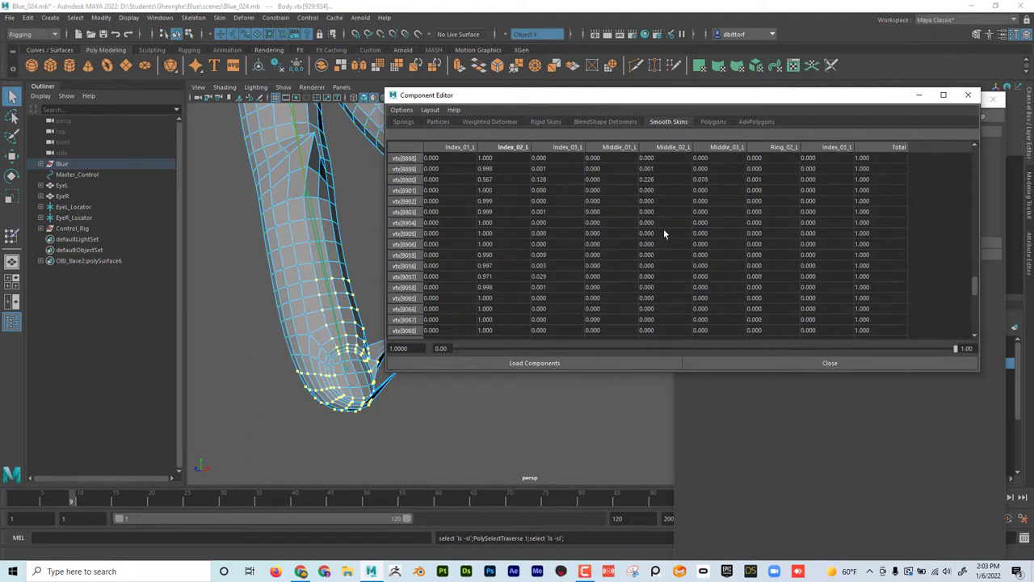
pyautogui.scroll(-5, 671, 232)
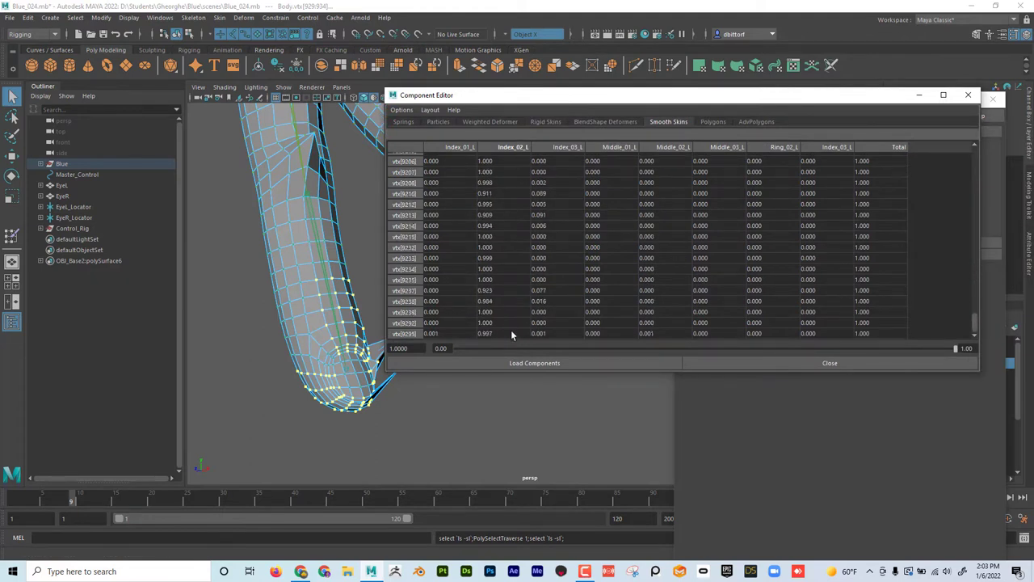
pyautogui.keyDown('shift'); pyautogui.click(510, 334); pyautogui.keyUp('shift')
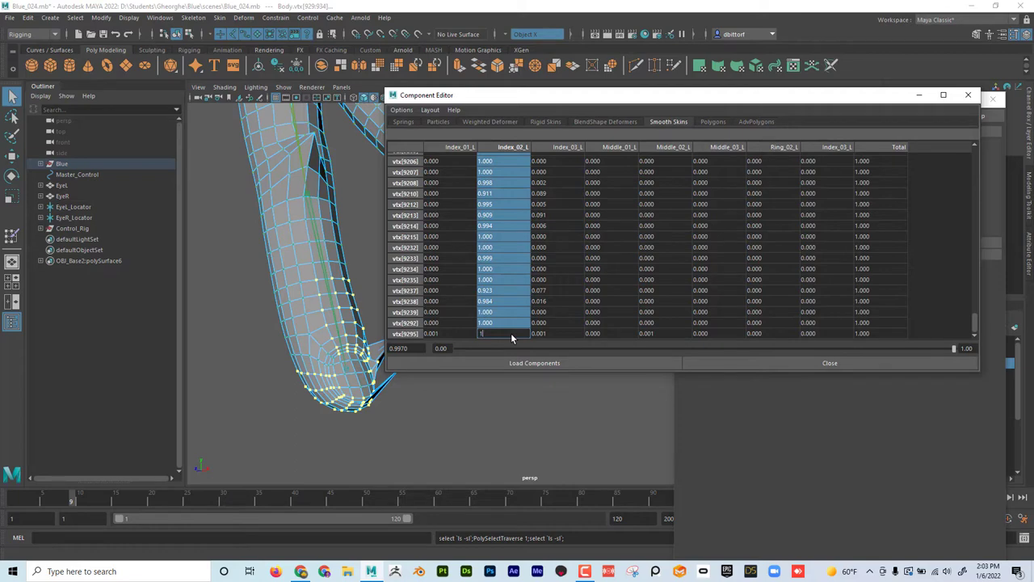
pyautogui.write('1')
pyautogui.press('Return')
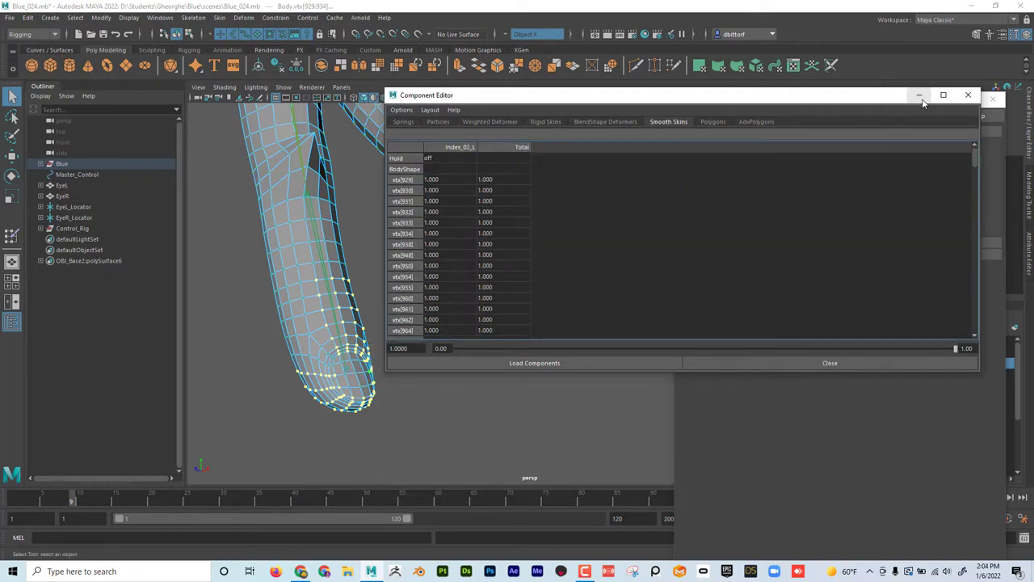
# Minimize the Component Editor and scrub the timeline to frame 5 to check the fingertip and the whole hand
pyautogui.click(919, 95)
pyautogui.moveTo(69, 502)
pyautogui.mouseDown()
pyautogui.moveTo(33, 497)
pyautogui.moveTo(92, 498)
pyautogui.moveTo(42, 499)
pyautogui.mouseUp()
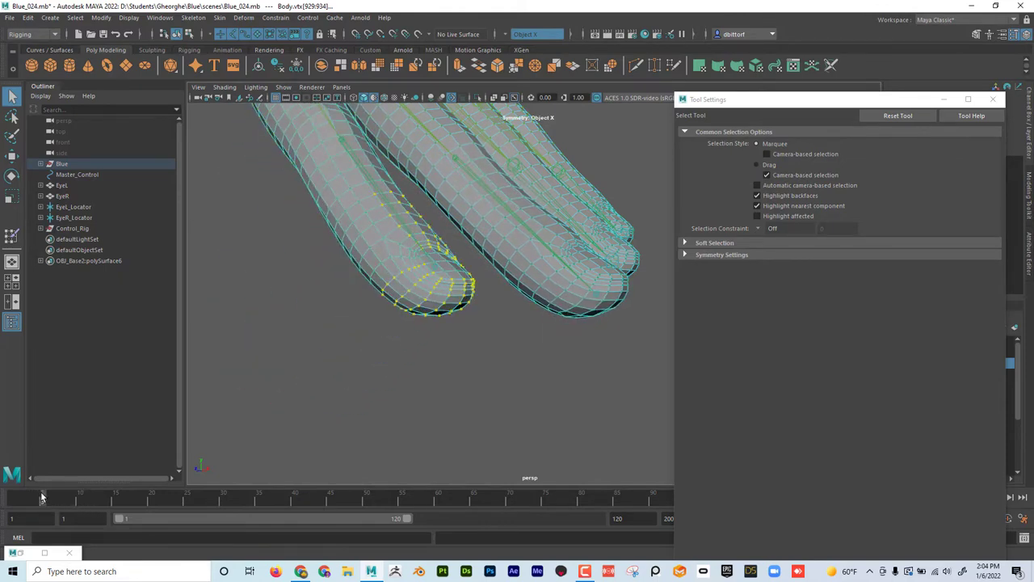
pyautogui.keyDown('alt'); pyautogui.moveTo(333, 388); pyautogui.dragTo(290, 363, button='right'); pyautogui.keyUp('alt')
pyautogui.keyDown('alt'); pyautogui.moveTo(290, 363); pyautogui.dragTo(352, 409, button='middle'); pyautogui.keyUp('alt')
pyautogui.keyDown('alt'); pyautogui.moveTo(352, 409); pyautogui.dragTo(283, 381, button='right'); pyautogui.keyUp('alt')
pyautogui.keyDown('alt'); pyautogui.moveTo(284, 381); pyautogui.dragTo(287, 399); pyautogui.keyUp('alt')
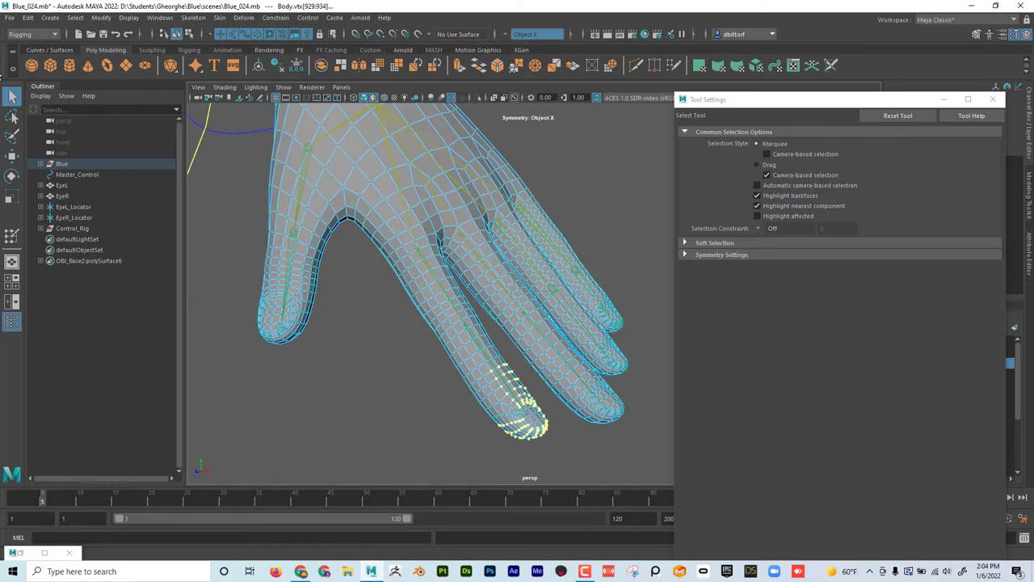
# Return the body mesh to object selection, activate the Paint Skin Weights Tool and choose the Index_01_L influence
pyautogui.moveTo(360, 207); pyautogui.dragTo(379, 194, button='right')
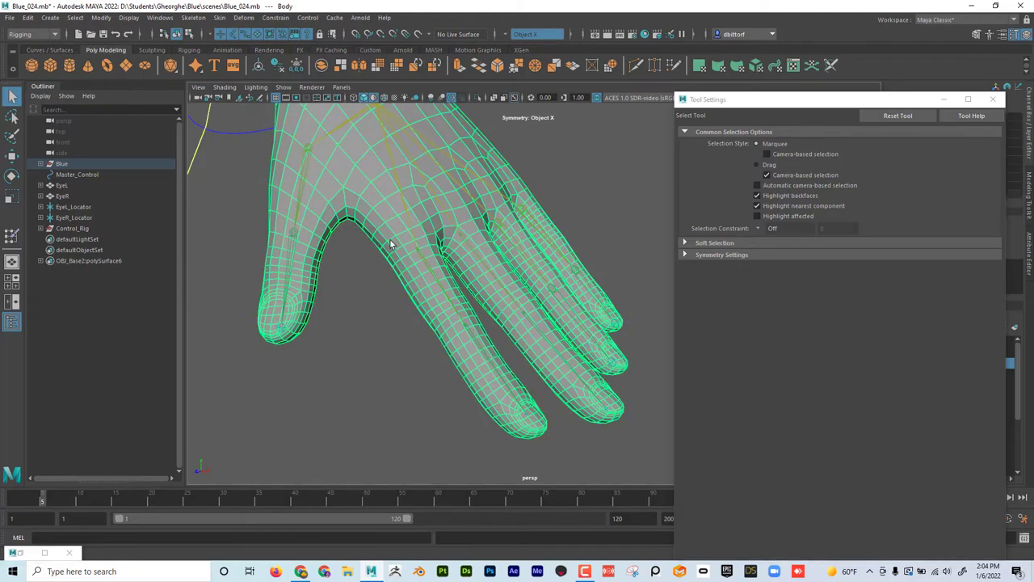
pyautogui.click(12, 234)
pyautogui.scroll(-4, 796, 255)
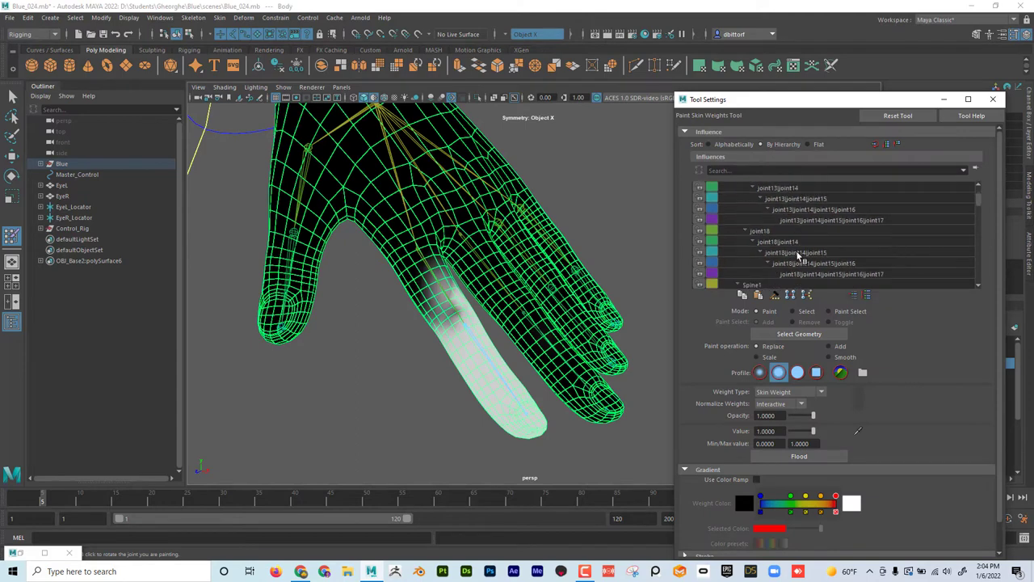
pyautogui.scroll(-6, 798, 257)
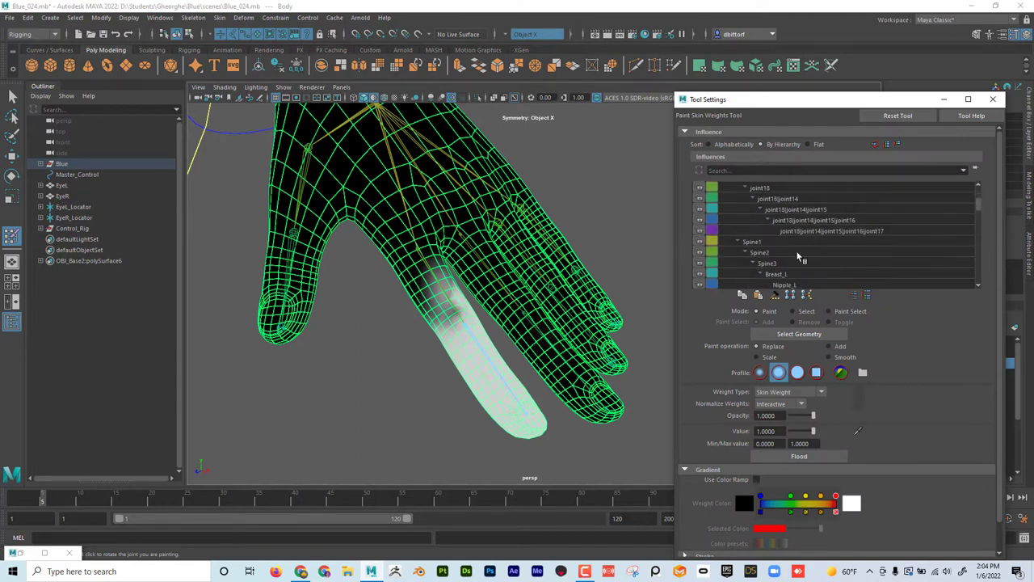
pyautogui.click(827, 231)
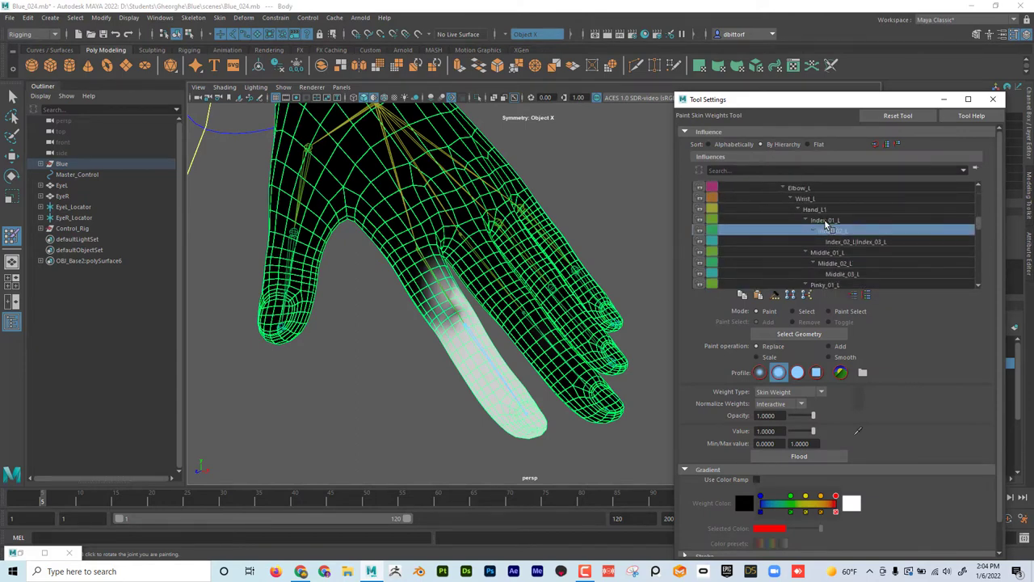
pyautogui.click(825, 221)
# Examine the Index_01_L weights on both sides of the hand and on the bent index finger at frame 13
pyautogui.moveTo(426, 305)
pyautogui.keyDown('alt'); pyautogui.mouseDown()
pyautogui.moveTo(364, 303)
pyautogui.moveTo(401, 286)
pyautogui.moveTo(396, 212)
pyautogui.moveTo(436, 263)
pyautogui.moveTo(455, 215)
pyautogui.mouseUp(); pyautogui.keyUp('alt')
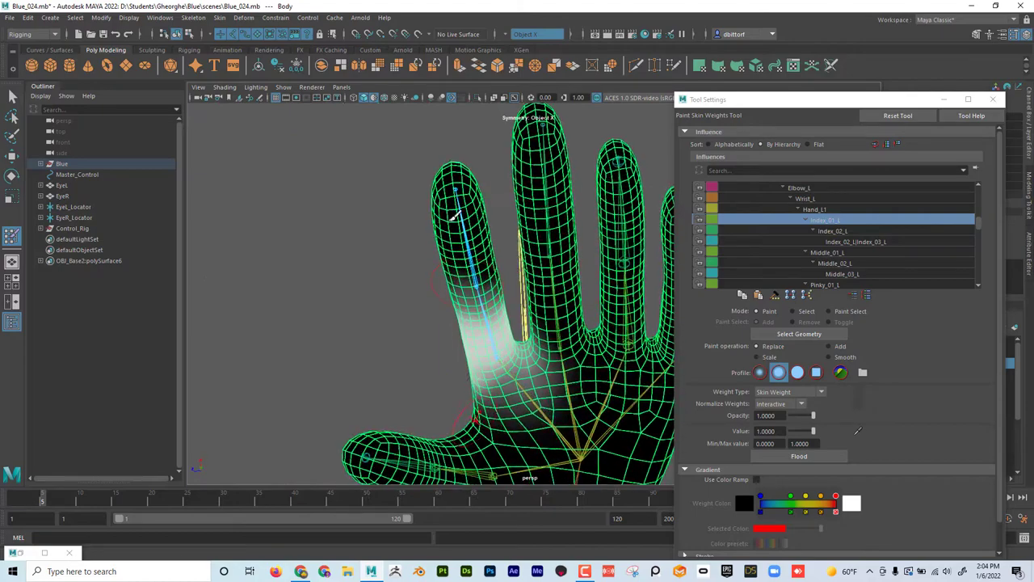
pyautogui.keyDown('alt'); pyautogui.moveTo(455, 271); pyautogui.dragTo(431, 238, button='middle'); pyautogui.keyUp('alt')
pyautogui.moveTo(432, 237)
pyautogui.keyDown('alt'); pyautogui.mouseDown()
pyautogui.moveTo(450, 293)
pyautogui.moveTo(478, 312)
pyautogui.moveTo(450, 313)
pyautogui.moveTo(477, 295)
pyautogui.moveTo(523, 409)
pyautogui.mouseUp(); pyautogui.keyUp('alt')
pyautogui.keyDown('alt'); pyautogui.moveTo(442, 284); pyautogui.dragTo(487, 317); pyautogui.keyUp('alt')
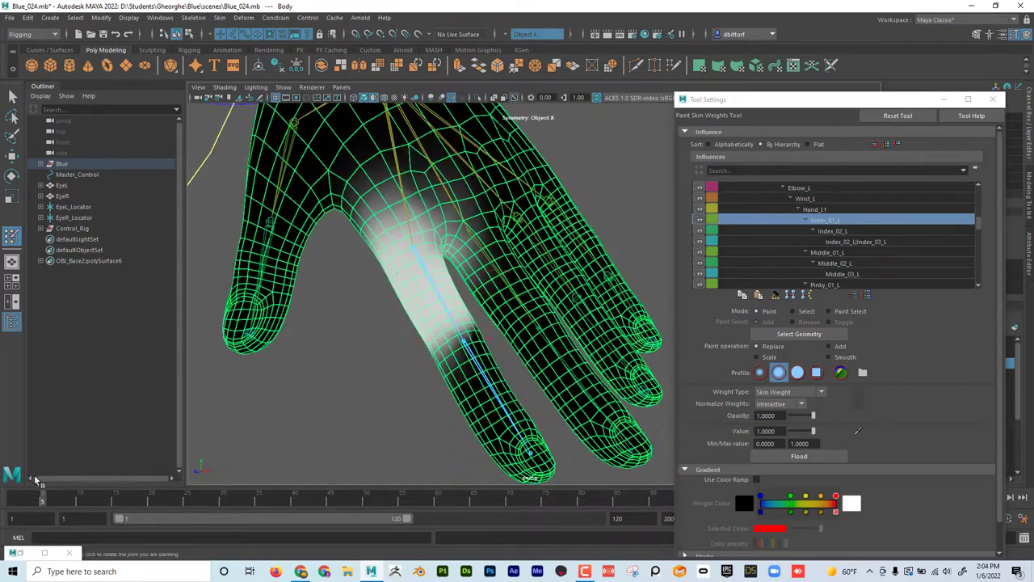
pyautogui.moveTo(17, 498); pyautogui.dragTo(102, 498)
pyautogui.keyDown('alt'); pyautogui.moveTo(414, 417); pyautogui.dragTo(433, 343); pyautogui.keyUp('alt')
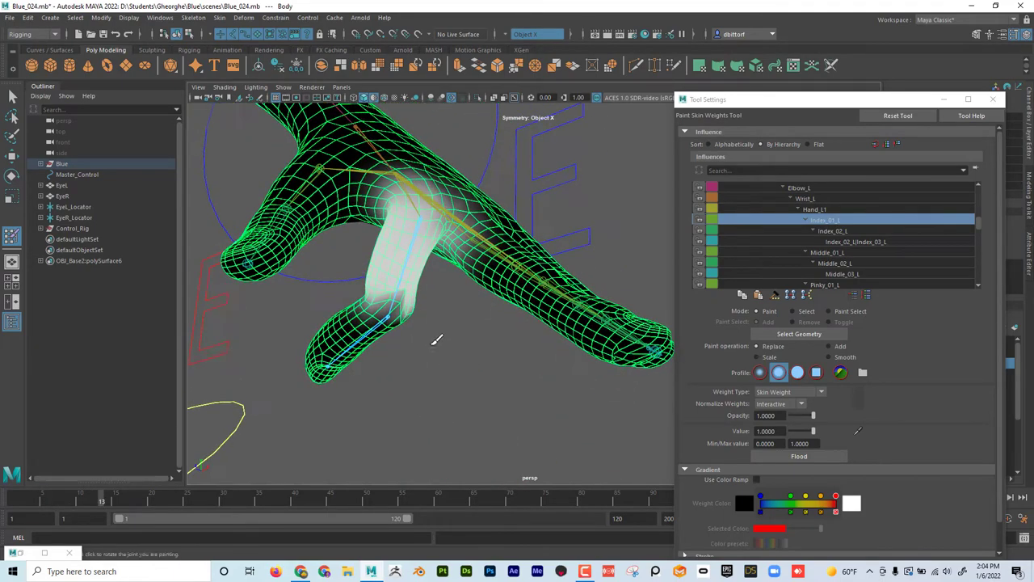
pyautogui.keyDown('alt'); pyautogui.moveTo(432, 344); pyautogui.dragTo(494, 318, button='middle'); pyautogui.keyUp('alt')
pyautogui.keyDown('alt'); pyautogui.moveTo(387, 339); pyautogui.dragTo(431, 353, button='right'); pyautogui.keyUp('alt')
pyautogui.keyDown('alt'); pyautogui.moveTo(431, 353); pyautogui.dragTo(453, 361); pyautogui.keyUp('alt')
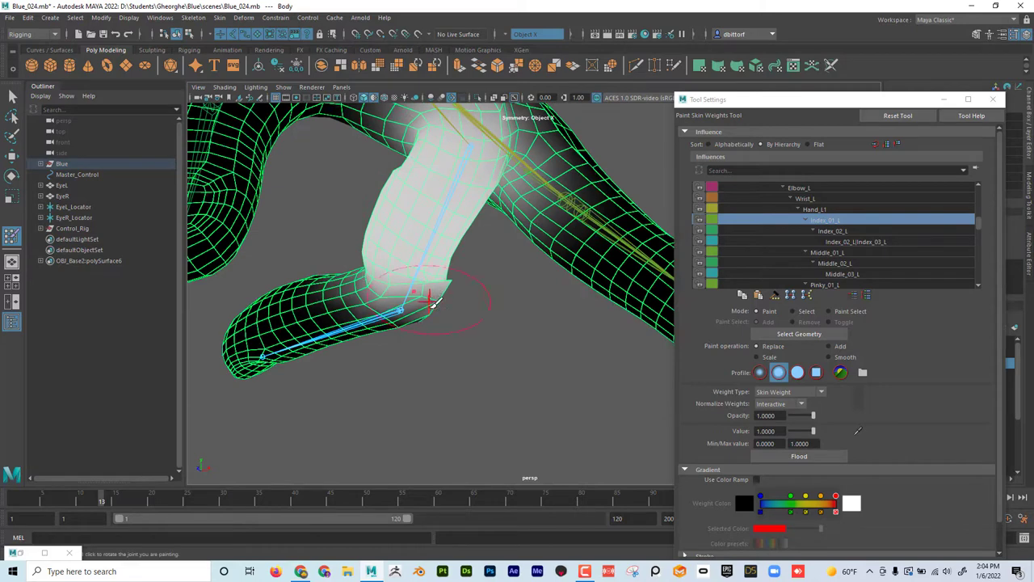
# Smooth the Index_01_L weights at the index finger's bend and repaint them in Replace mode at value 1.0 with a smaller brush
pyautogui.click(829, 358)
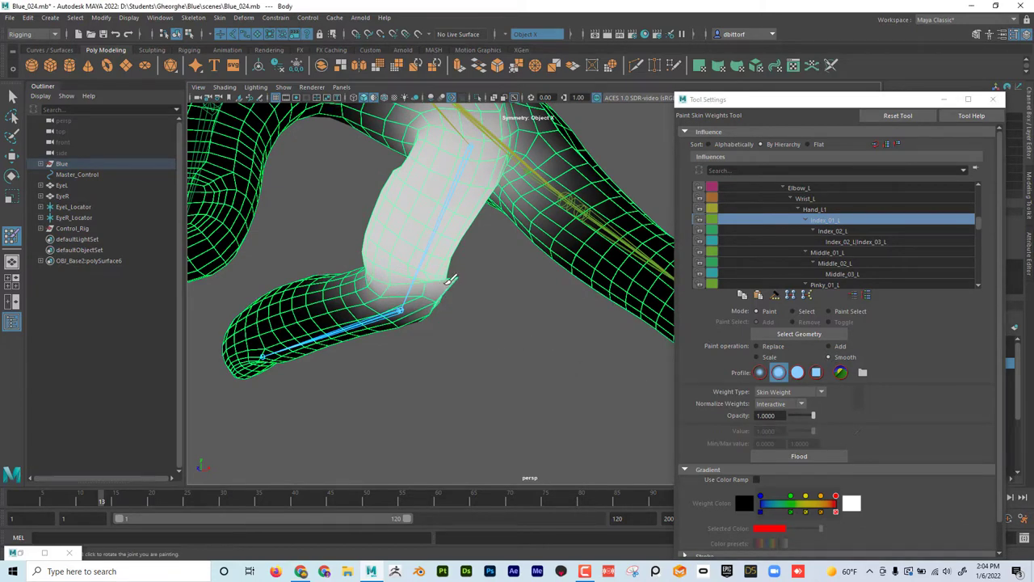
pyautogui.moveTo(446, 302)
pyautogui.keyDown('alt'); pyautogui.mouseDown()
pyautogui.moveTo(517, 292)
pyautogui.moveTo(502, 319)
pyautogui.moveTo(440, 292)
pyautogui.moveTo(426, 312)
pyautogui.moveTo(389, 231)
pyautogui.moveTo(458, 296)
pyautogui.moveTo(451, 291)
pyautogui.mouseUp(); pyautogui.keyUp('alt')
pyautogui.click(754, 348)
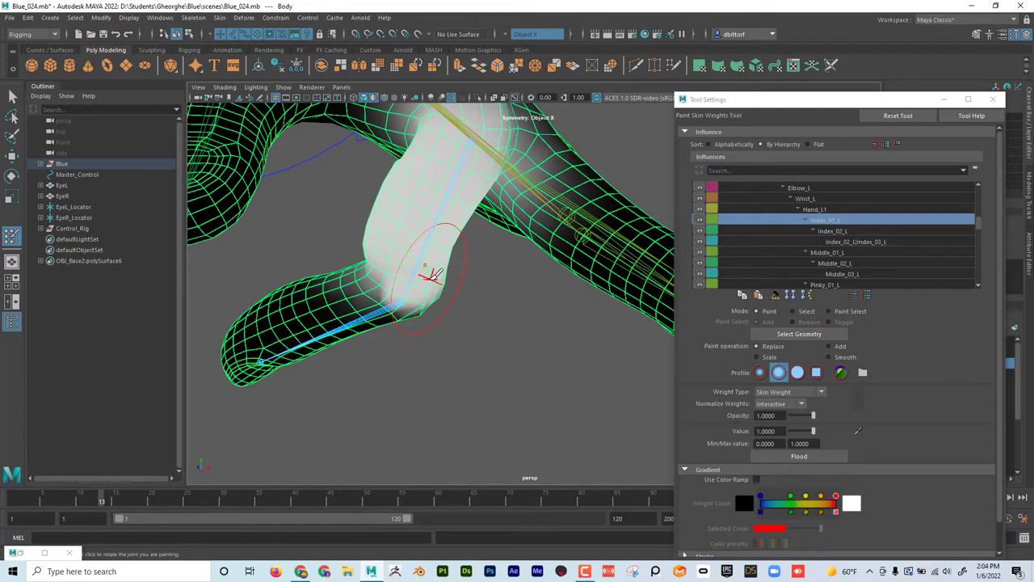
pyautogui.press('b')
pyautogui.moveTo(424, 271)
pyautogui.mouseDown()
pyautogui.moveTo(396, 272)
pyautogui.moveTo(422, 273)
pyautogui.moveTo(400, 286)
pyautogui.mouseUp()
pyautogui.keyDown('alt'); pyautogui.moveTo(431, 231); pyautogui.dragTo(425, 207); pyautogui.keyUp('alt')
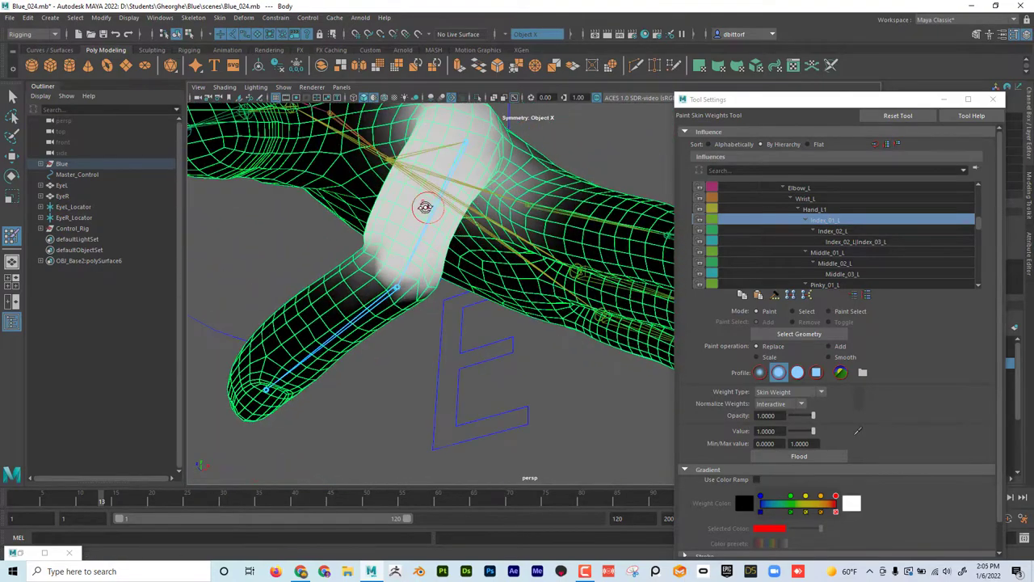
# Smooth the Index_01_L weights around the finger's bend with brush strokes and two Smooth floods
pyautogui.click(832, 356)
pyautogui.moveTo(411, 282)
pyautogui.mouseDown()
pyautogui.moveTo(379, 261)
pyautogui.moveTo(415, 302)
pyautogui.mouseUp()
pyautogui.moveTo(495, 252)
pyautogui.keyDown('alt'); pyautogui.mouseDown()
pyautogui.moveTo(492, 284)
pyautogui.moveTo(501, 267)
pyautogui.mouseUp(); pyautogui.keyUp('alt')
pyautogui.click(816, 460)
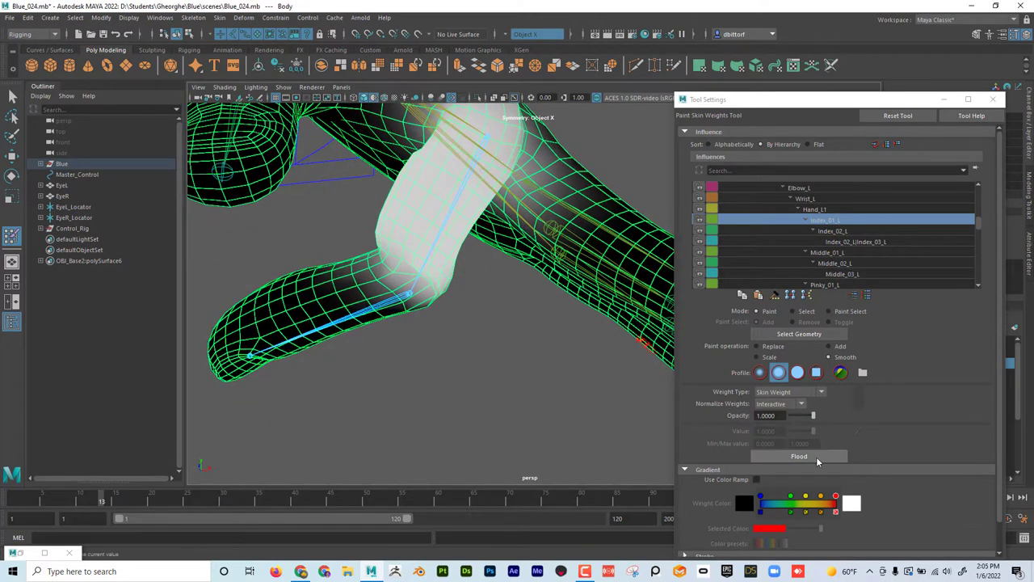
pyautogui.click(817, 461)
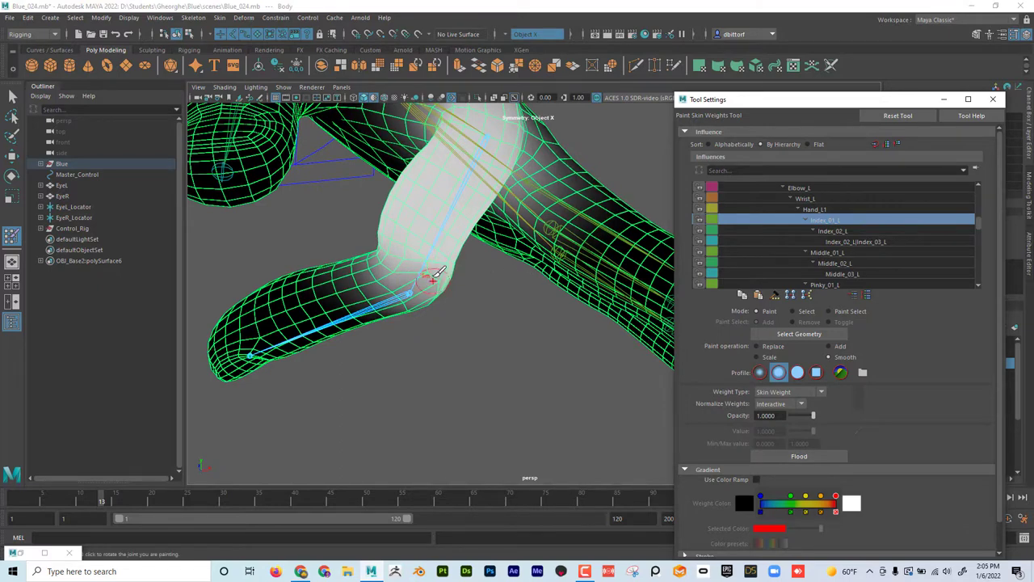
pyautogui.moveTo(428, 279)
pyautogui.mouseDown()
pyautogui.moveTo(438, 263)
pyautogui.moveTo(442, 280)
pyautogui.mouseUp()
# Paint Index_01_L weight in Replace mode at value 1.0 across the underside of the index finger's middle joint
pyautogui.click(757, 346)
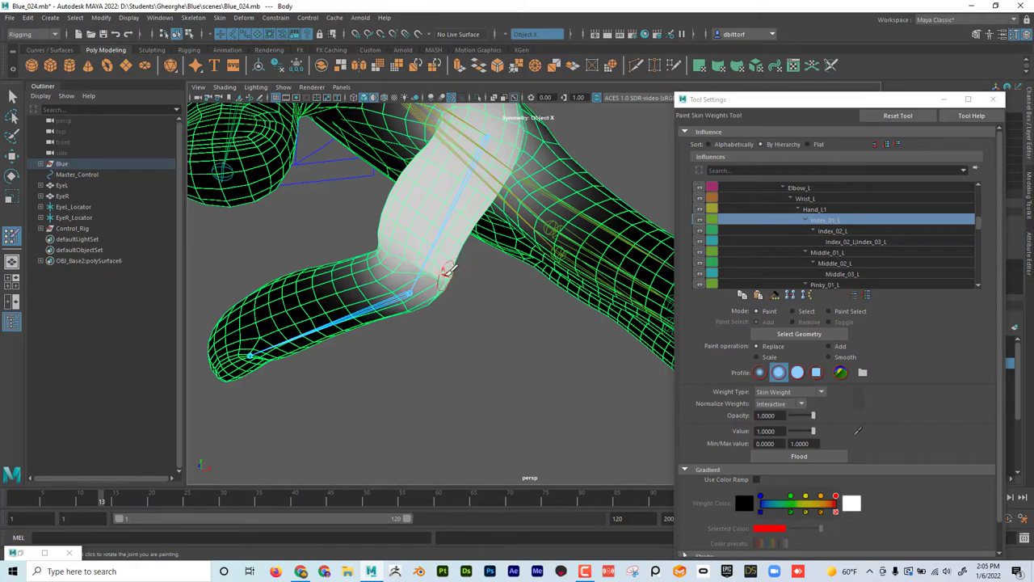
pyautogui.moveTo(446, 272)
pyautogui.keyDown('alt'); pyautogui.mouseDown()
pyautogui.moveTo(390, 233)
pyautogui.moveTo(385, 277)
pyautogui.moveTo(412, 291)
pyautogui.moveTo(386, 283)
pyautogui.moveTo(420, 290)
pyautogui.moveTo(412, 294)
pyautogui.mouseUp(); pyautogui.keyUp('alt')
pyautogui.click(385, 286)
pyautogui.click(416, 296)
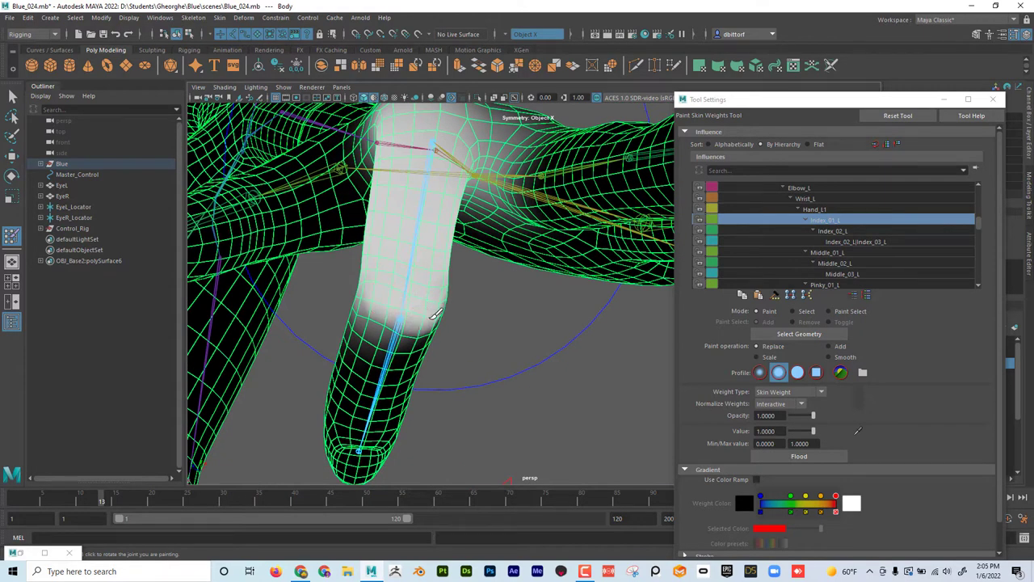
# Inspect the index finger's bend from several sides and scrub to frame 16 to check the Index_01_L weights when fully curled
pyautogui.keyDown('alt'); pyautogui.moveTo(383, 304); pyautogui.dragTo(483, 313); pyautogui.keyUp('alt')
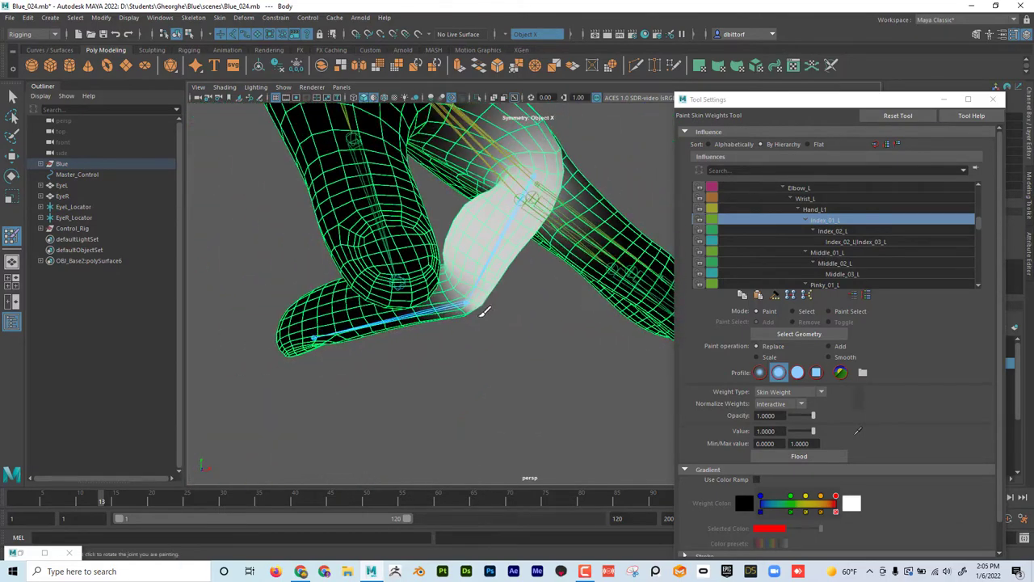
pyautogui.keyDown('alt'); pyautogui.moveTo(483, 312); pyautogui.dragTo(473, 355, button='middle'); pyautogui.keyUp('alt')
pyautogui.keyDown('alt'); pyautogui.moveTo(473, 356); pyautogui.dragTo(450, 341, button='right'); pyautogui.keyUp('alt')
pyautogui.keyDown('alt'); pyautogui.moveTo(450, 342); pyautogui.dragTo(436, 345); pyautogui.keyUp('alt')
pyautogui.moveTo(108, 494); pyautogui.dragTo(120, 515)
pyautogui.moveTo(362, 338)
pyautogui.keyDown('alt'); pyautogui.mouseDown()
pyautogui.moveTo(441, 339)
pyautogui.moveTo(369, 315)
pyautogui.moveTo(416, 390)
pyautogui.moveTo(419, 380)
pyautogui.mouseUp(); pyautogui.keyUp('alt')
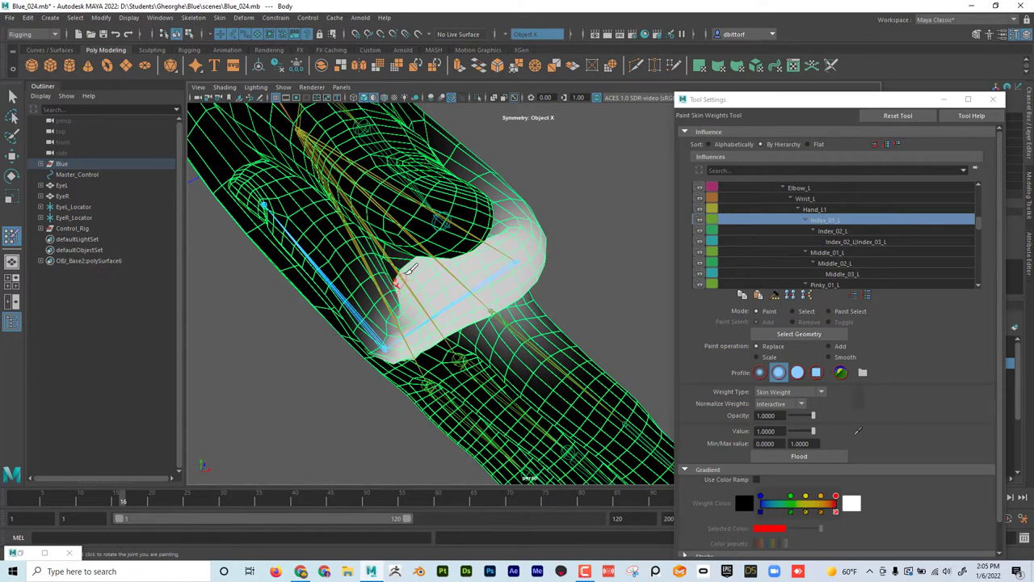
pyautogui.keyDown('alt'); pyautogui.moveTo(411, 269); pyautogui.dragTo(450, 341); pyautogui.keyUp('alt')
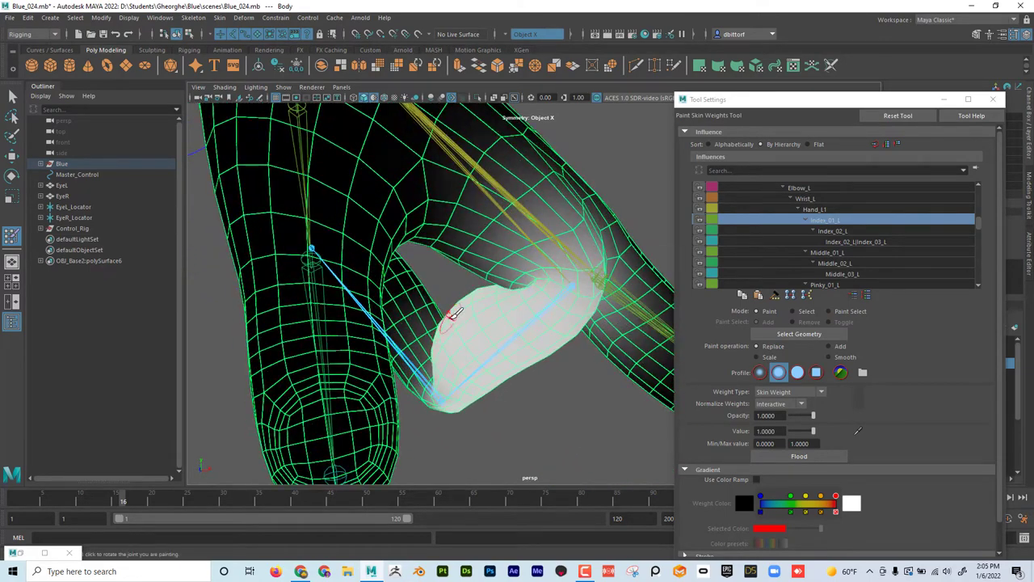